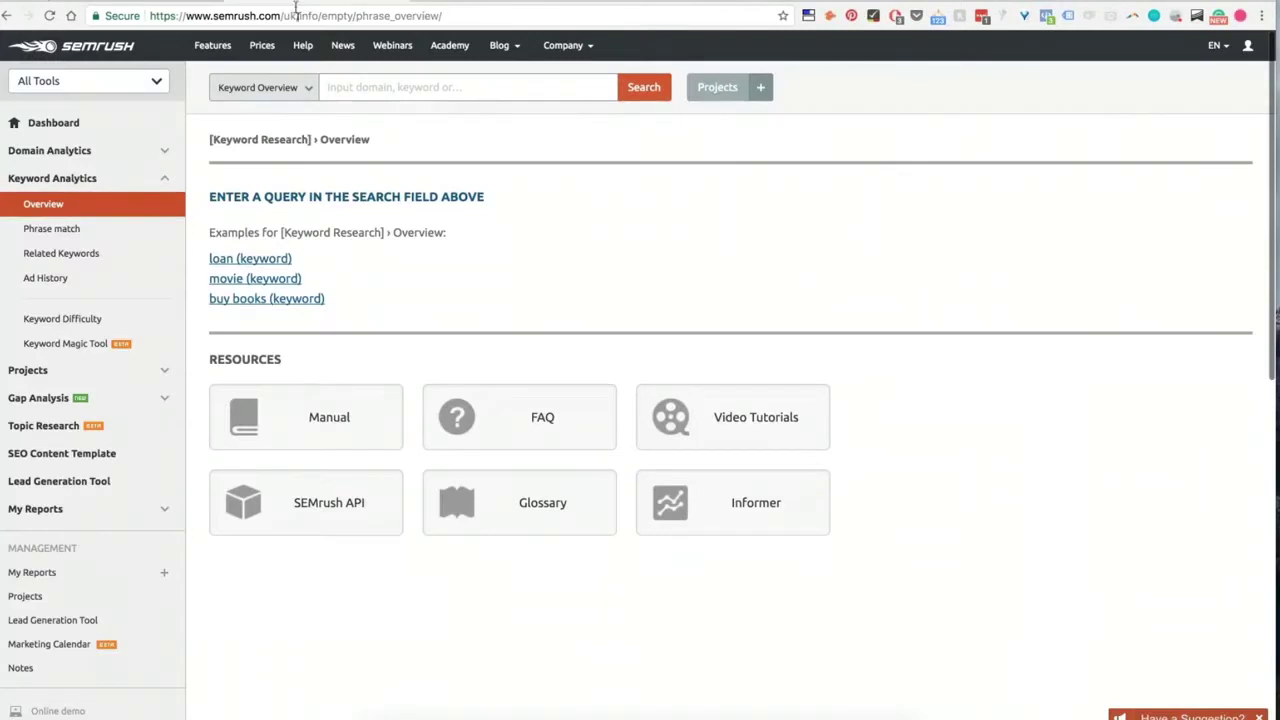
Step: Search Keyword Overview for 'laptop' to get its volume, CPC and trend data
left_click(386, 88)
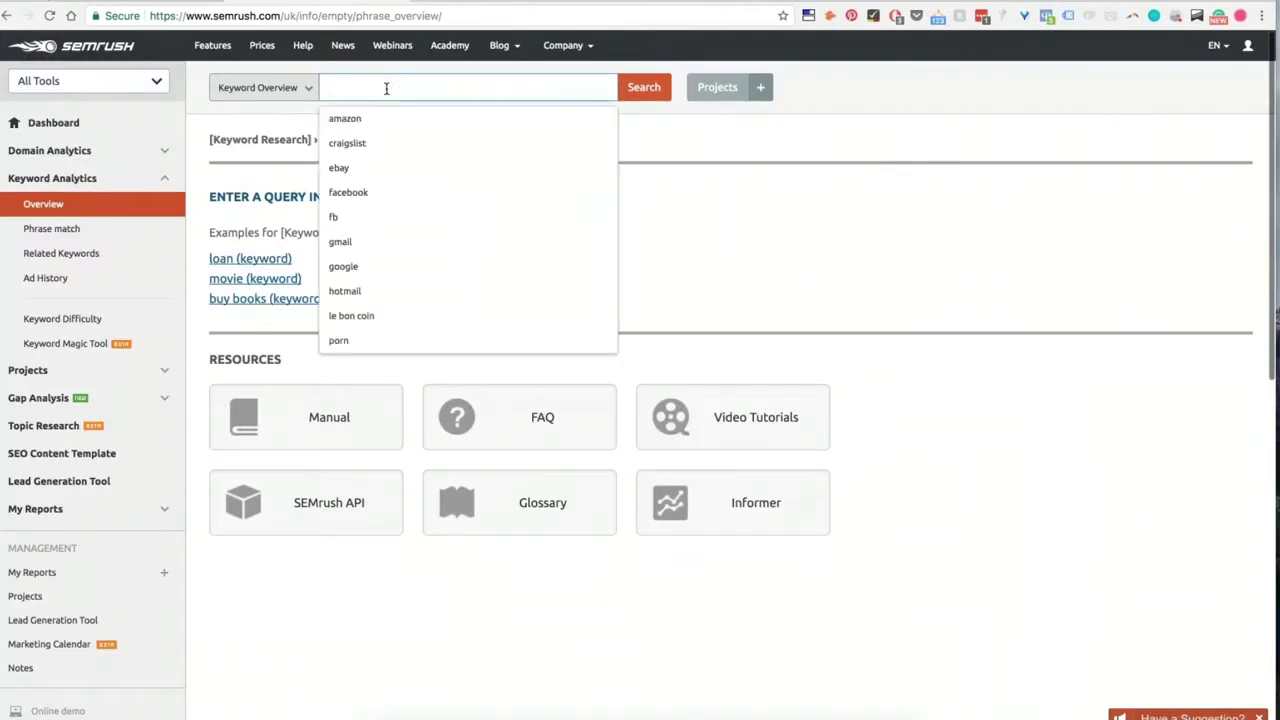
type("l")
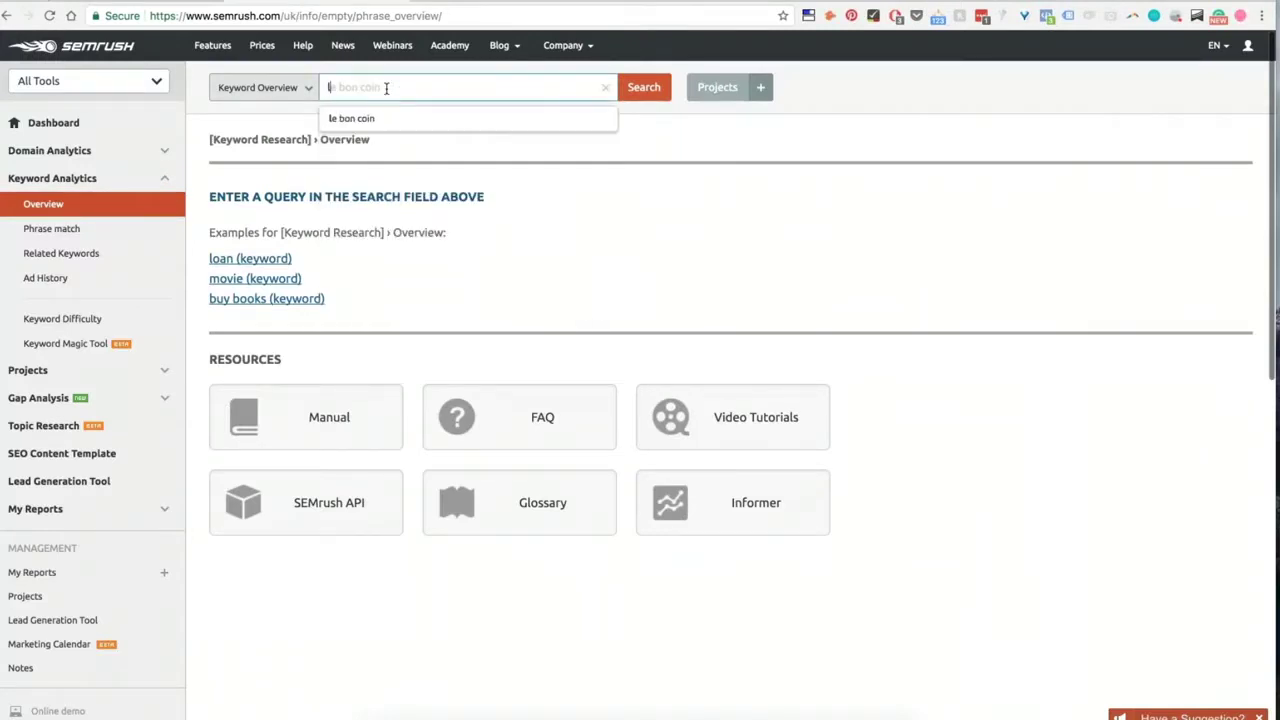
type("aptop")
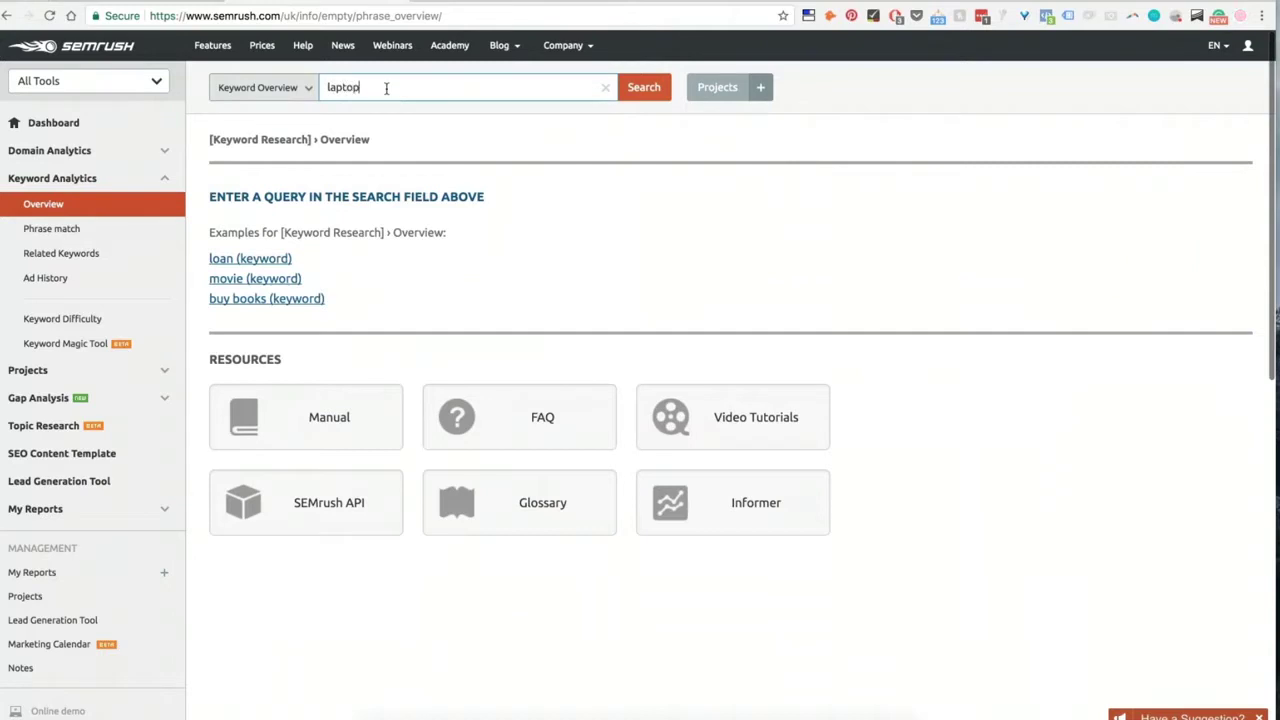
key("Return")
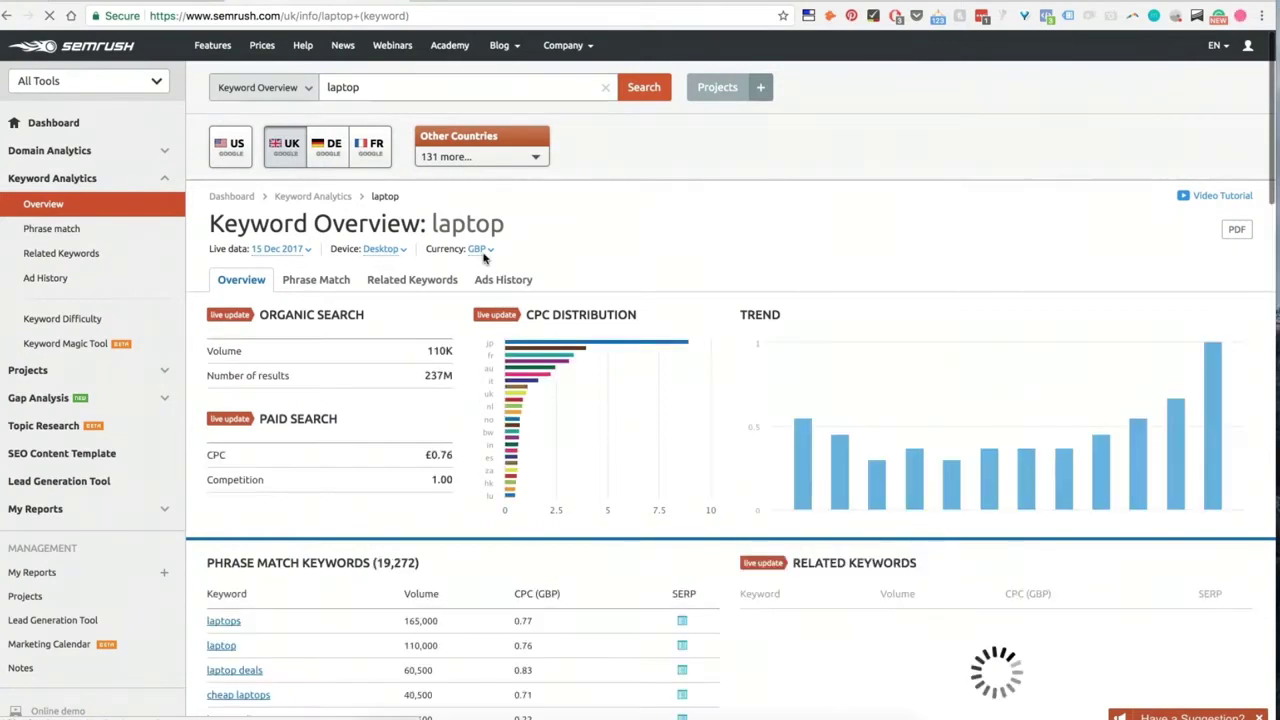
scroll(665, 260, "down", 1)
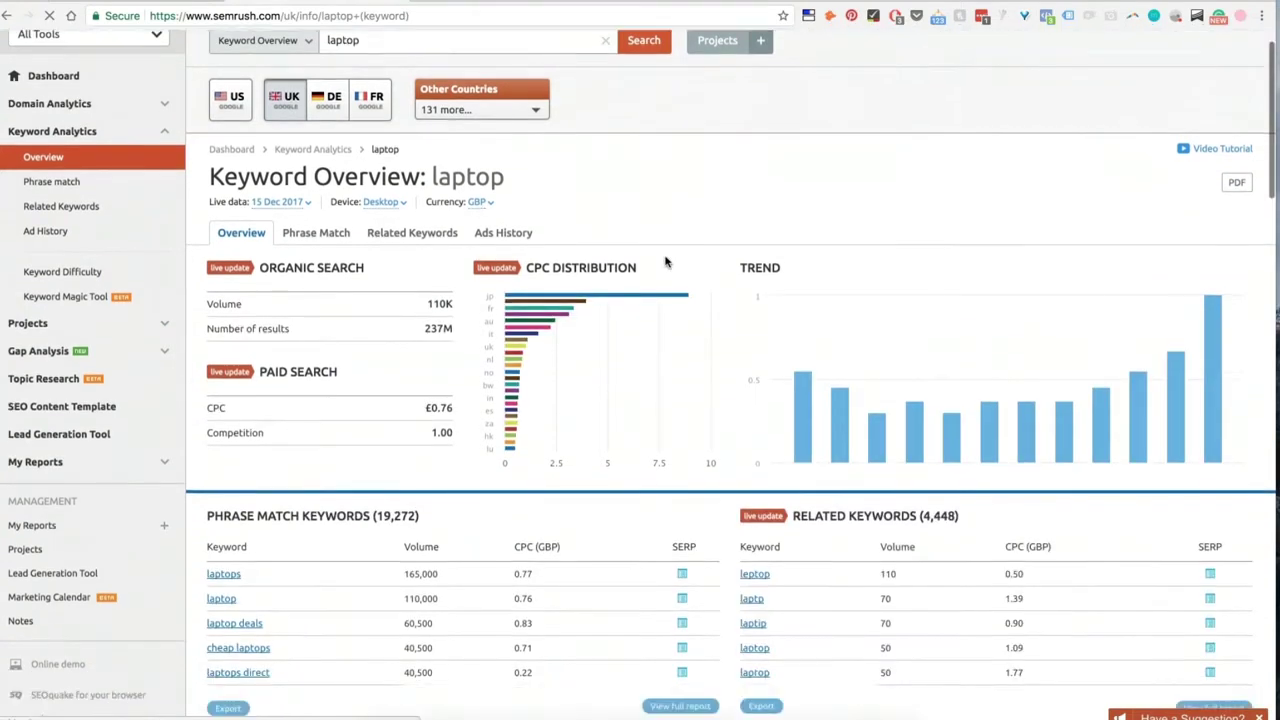
scroll(665, 260, "down", 2)
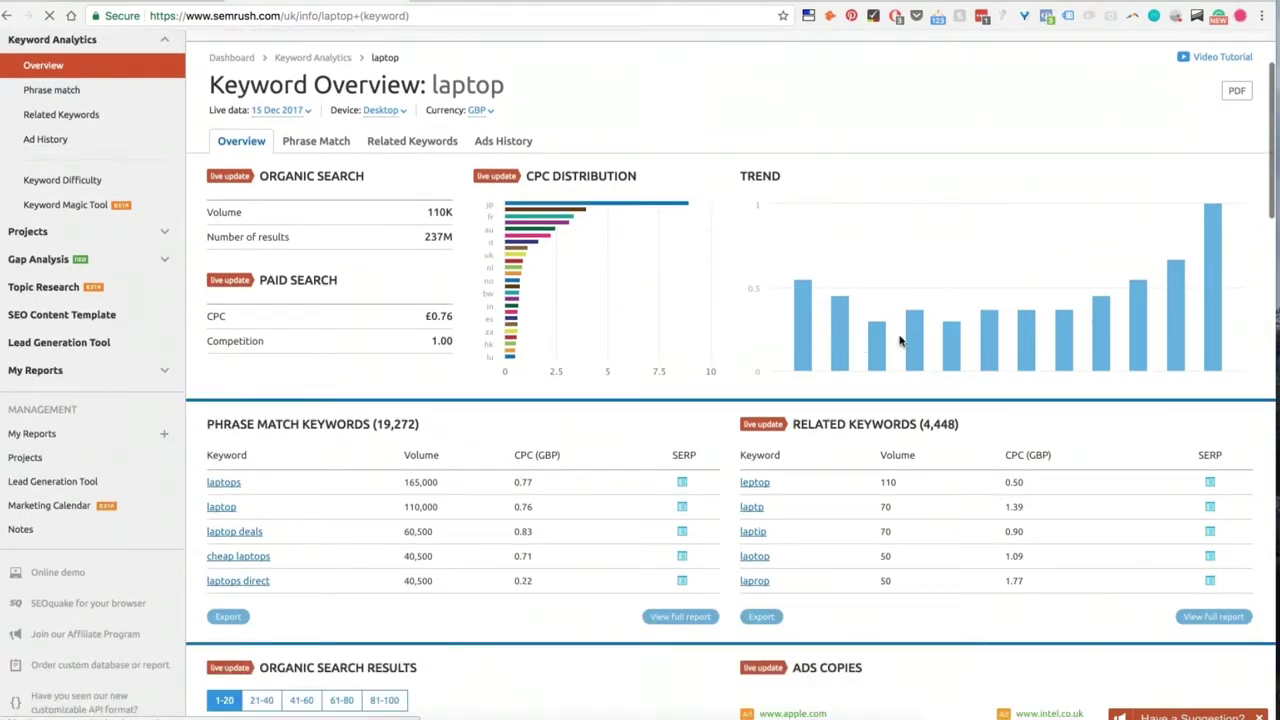
mouse_move(921, 345)
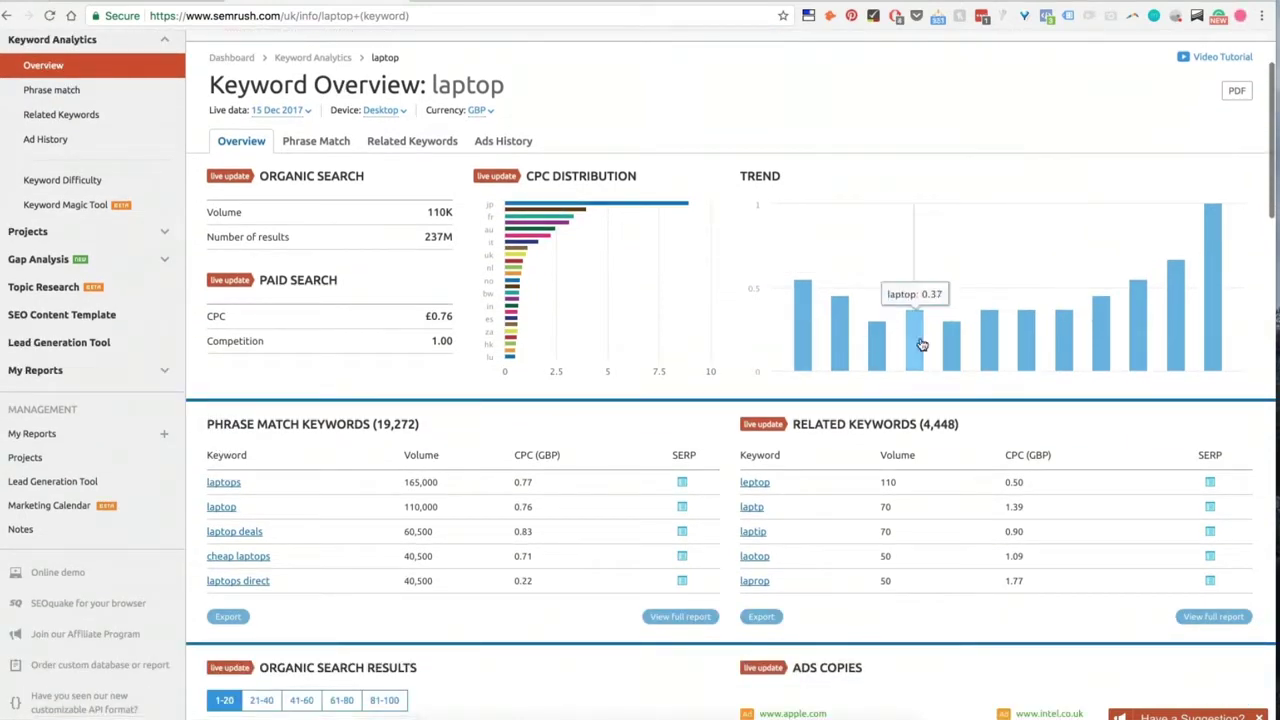
mouse_move(806, 345)
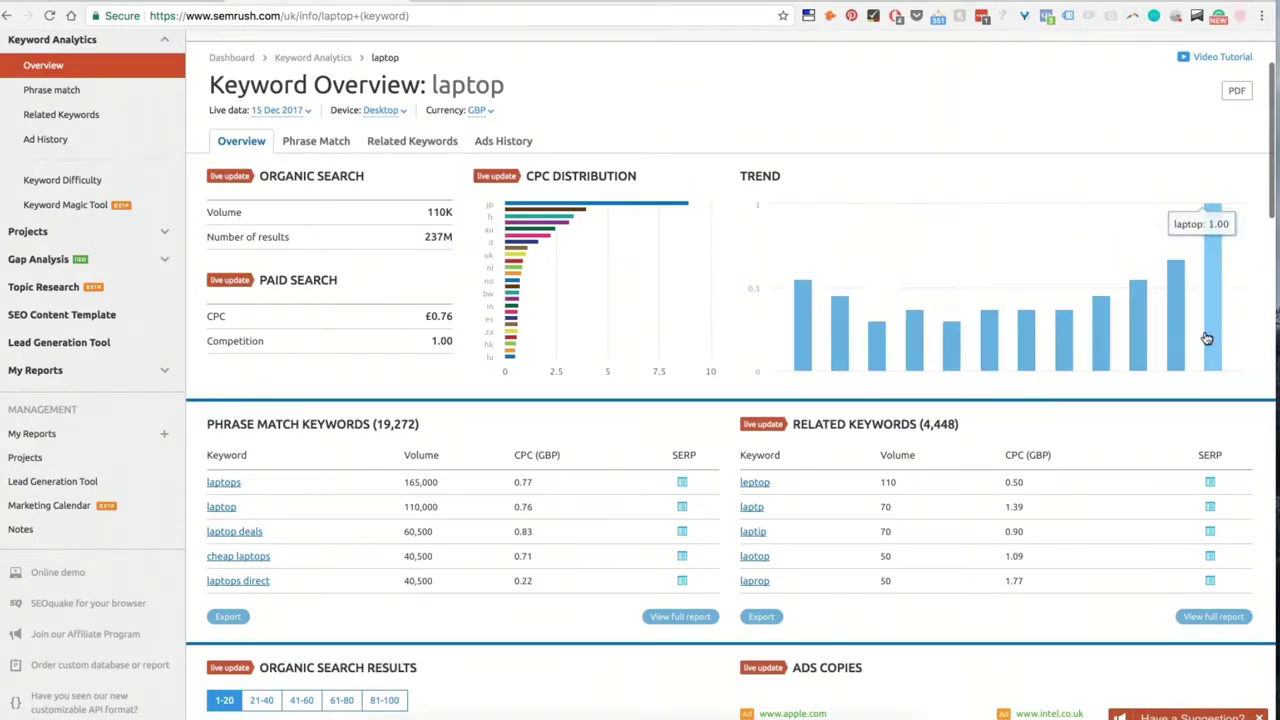
mouse_move(1212, 337)
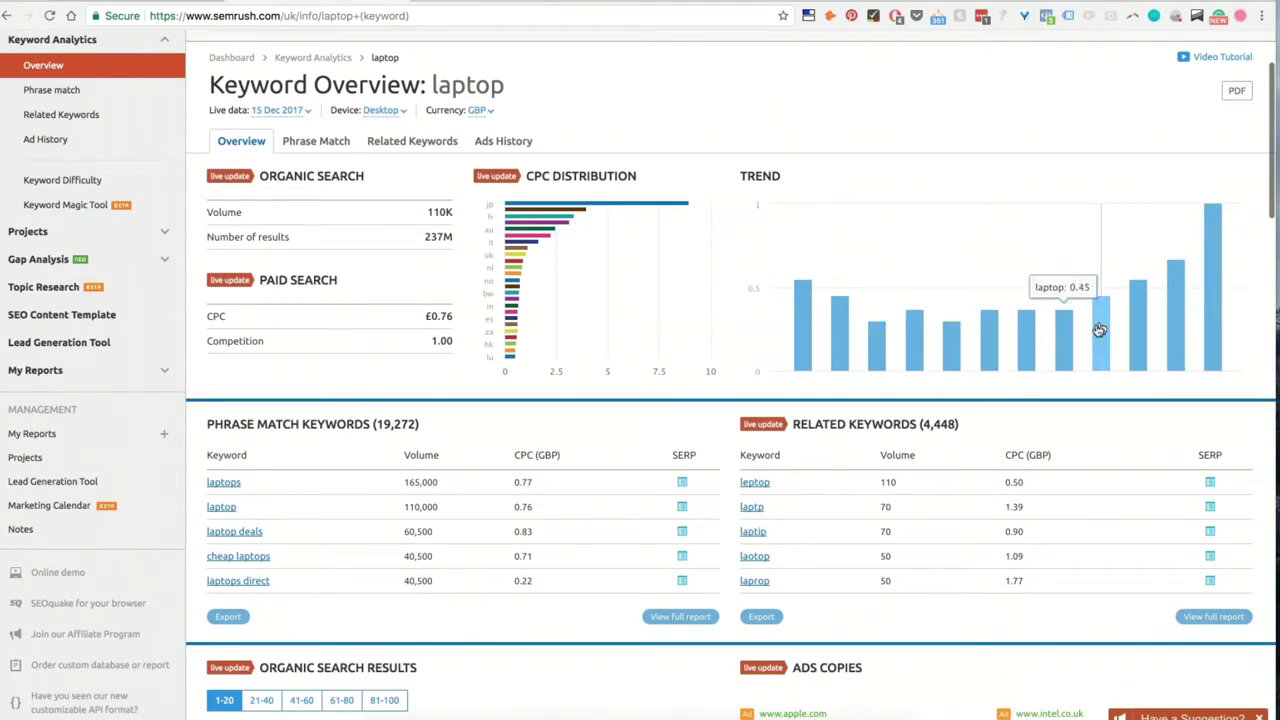
mouse_move(1155, 295)
mouse_move(1214, 251)
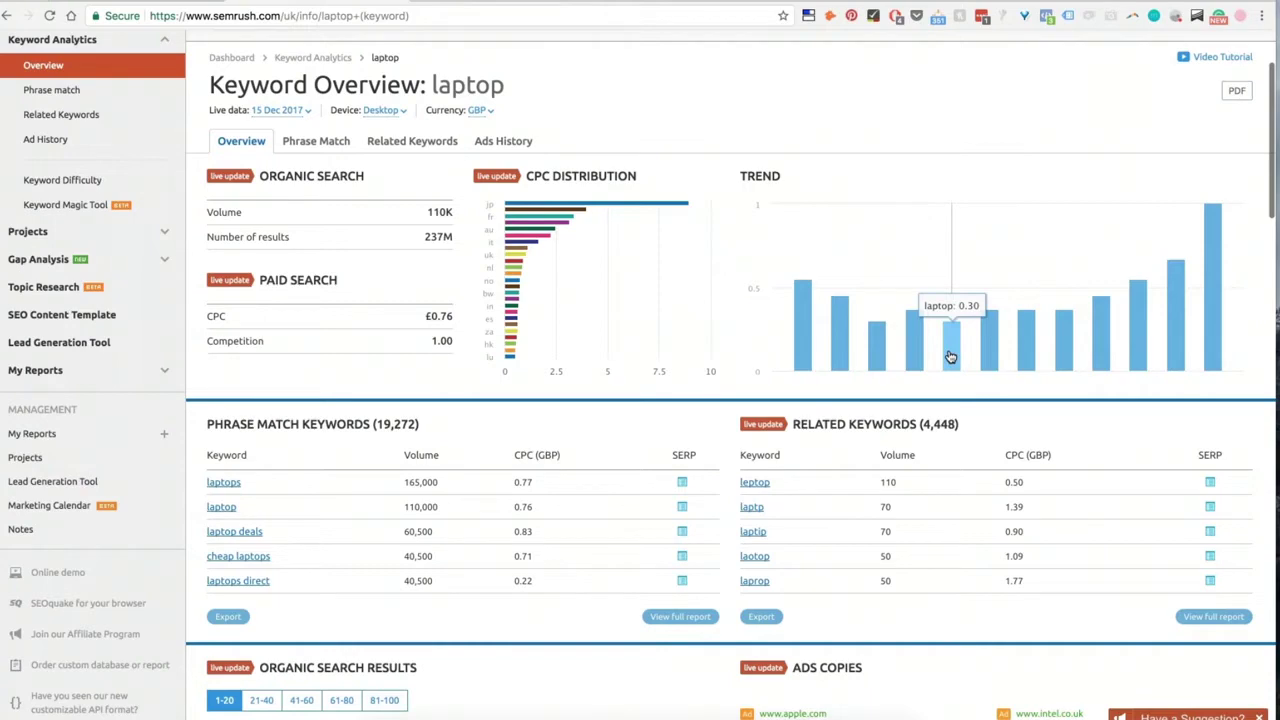
scroll(651, 372, "down", 5)
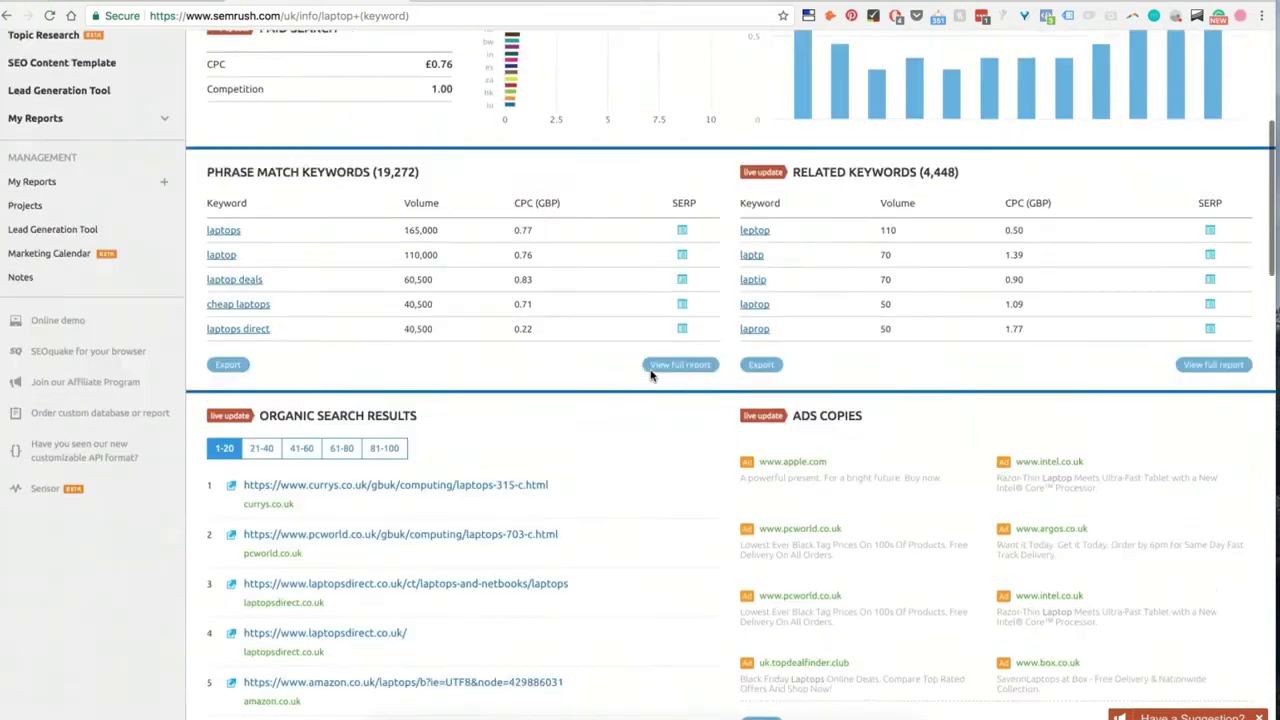
scroll(651, 375, "down", 1)
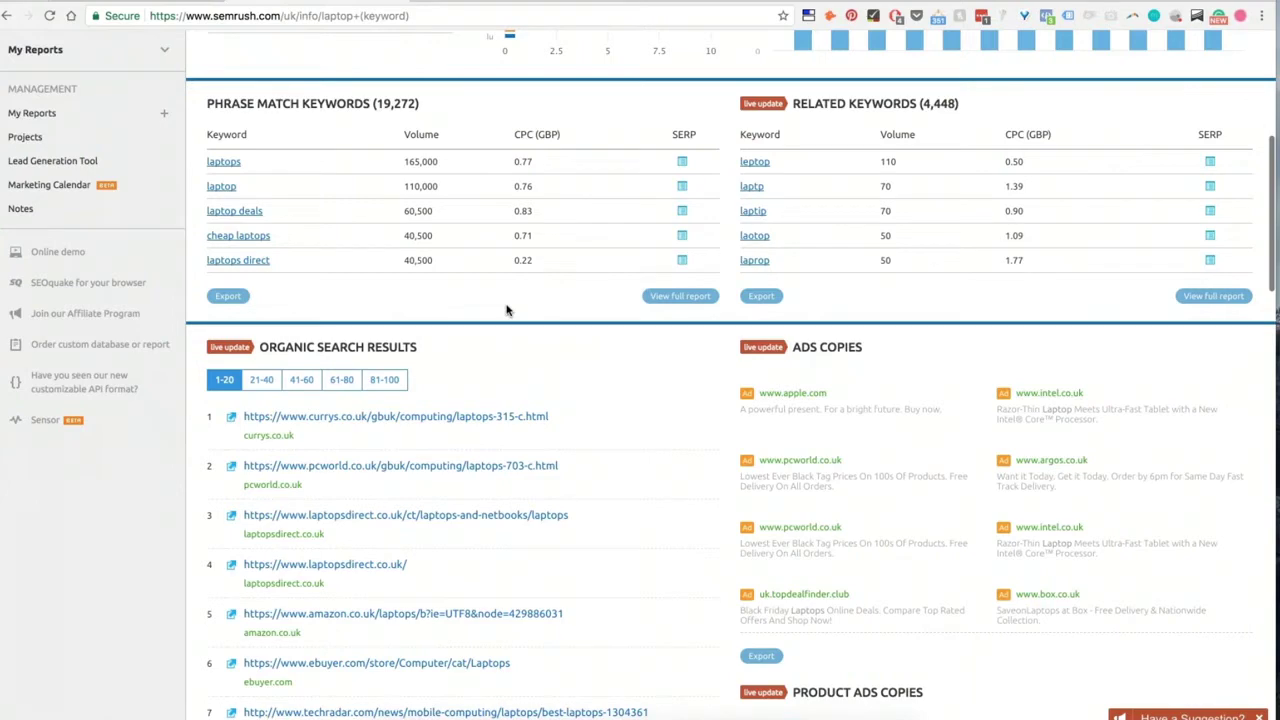
scroll(572, 338, "down", 3)
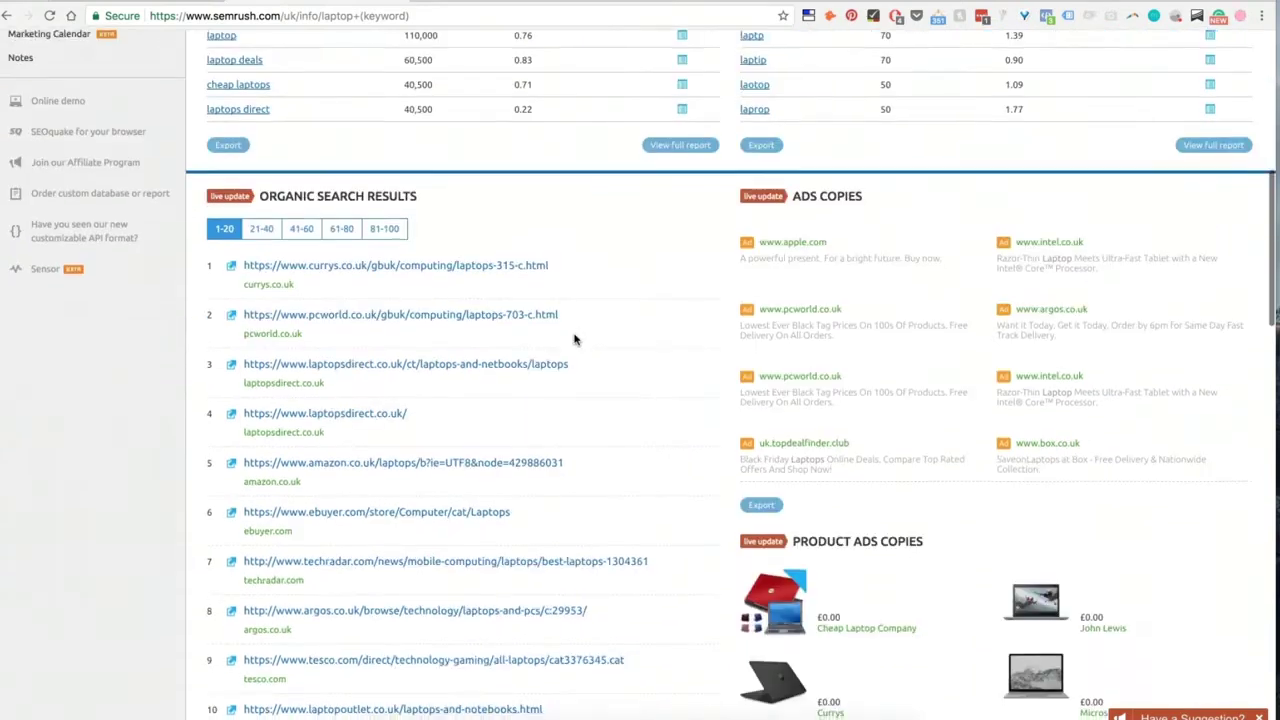
scroll(574, 340, "down", 3)
scroll(574, 340, "up", 1)
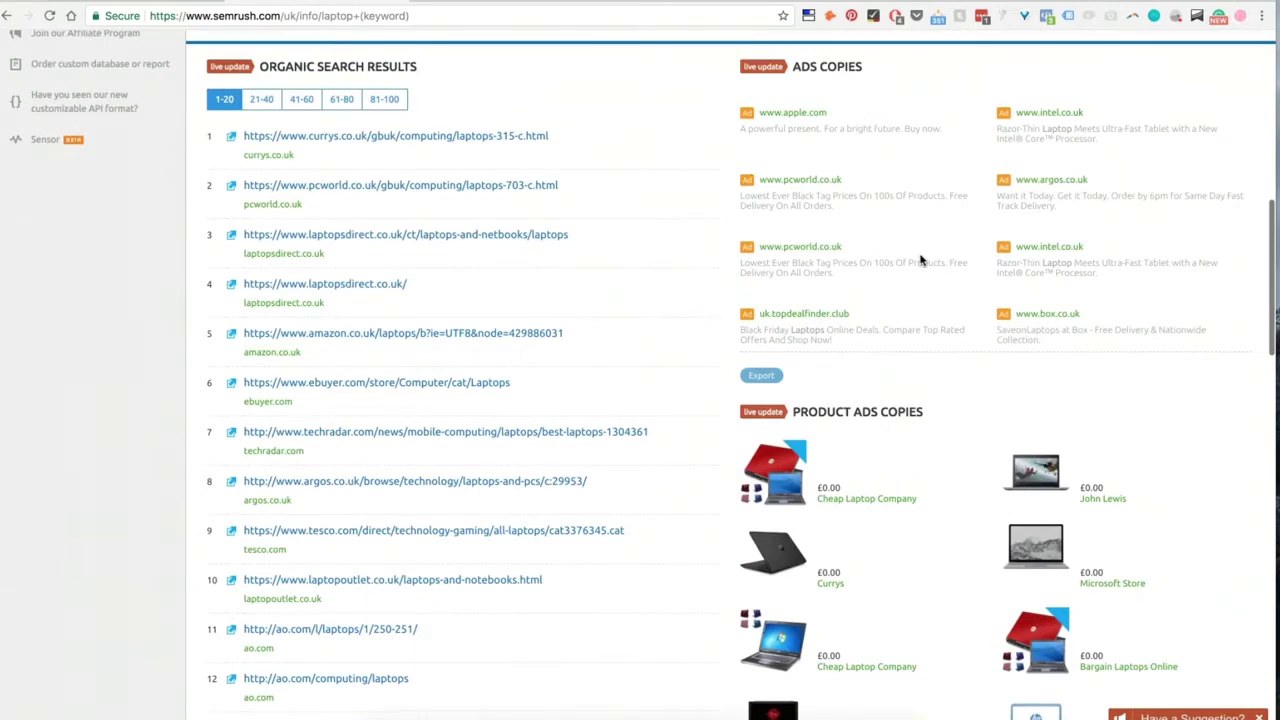
scroll(921, 260, "down", 6)
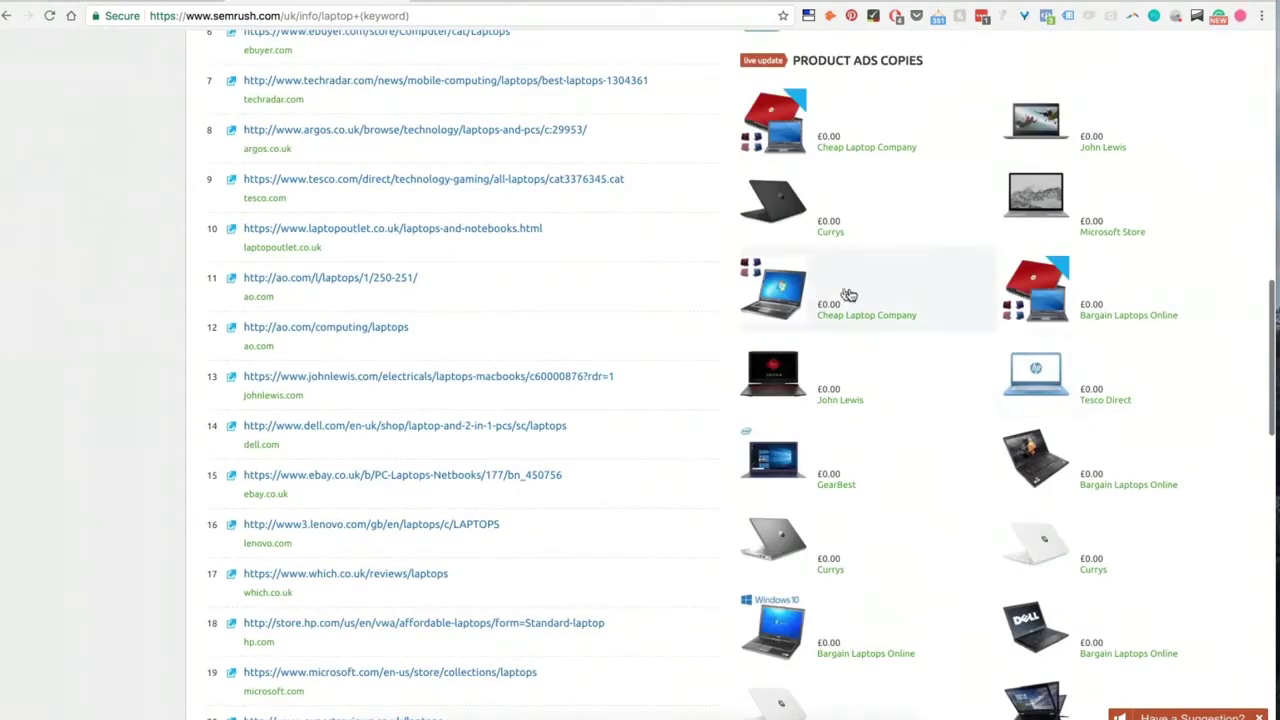
scroll(907, 368, "down", 5)
scroll(908, 369, "down", 10)
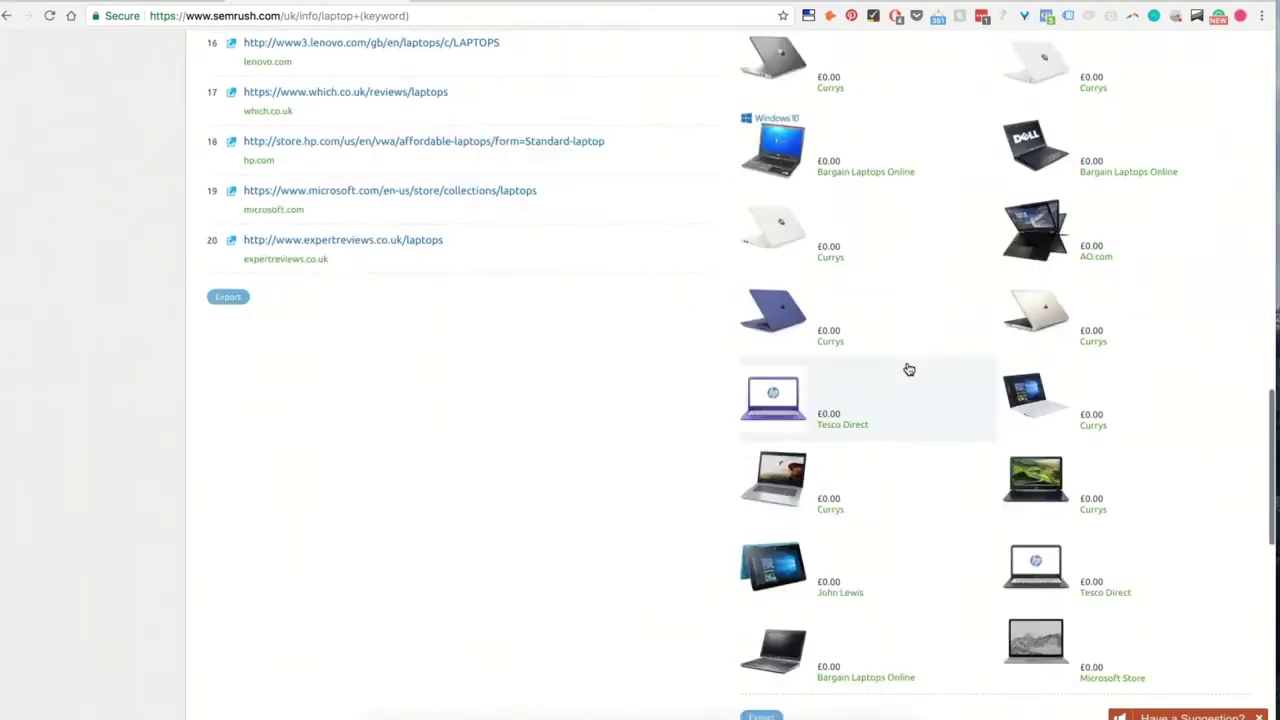
scroll(908, 369, "up", 15)
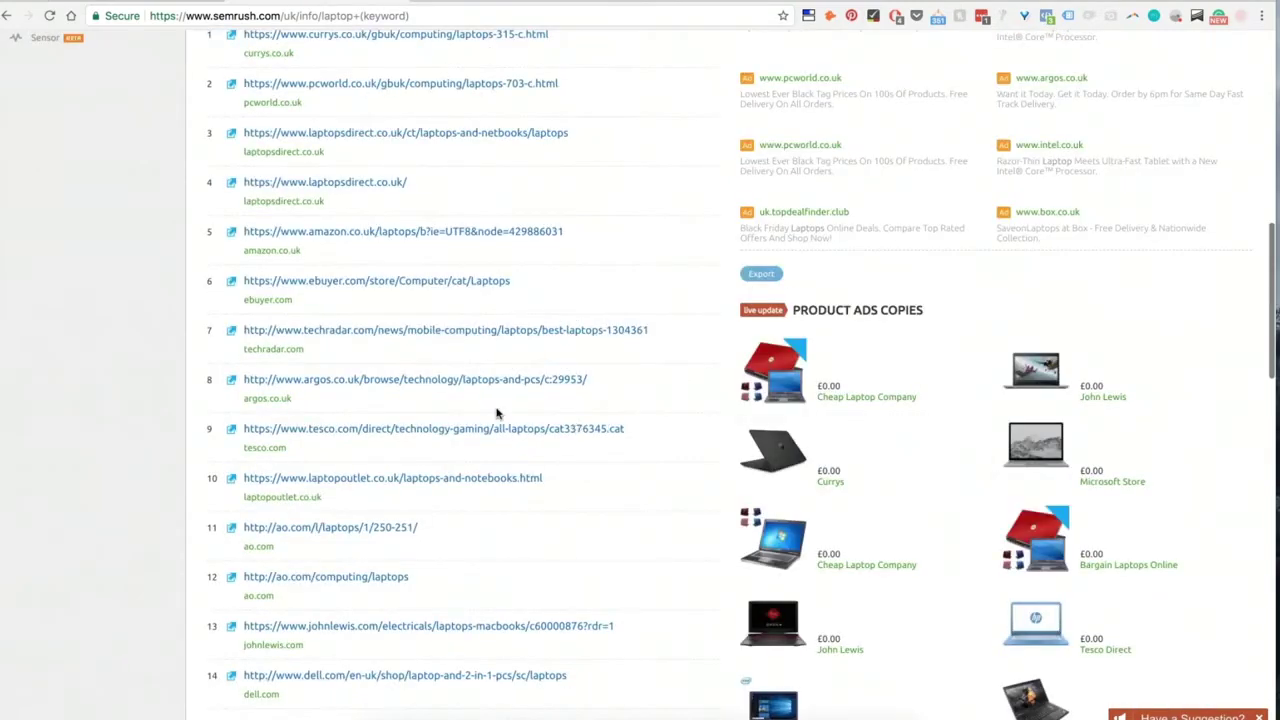
scroll(497, 413, "up", 5)
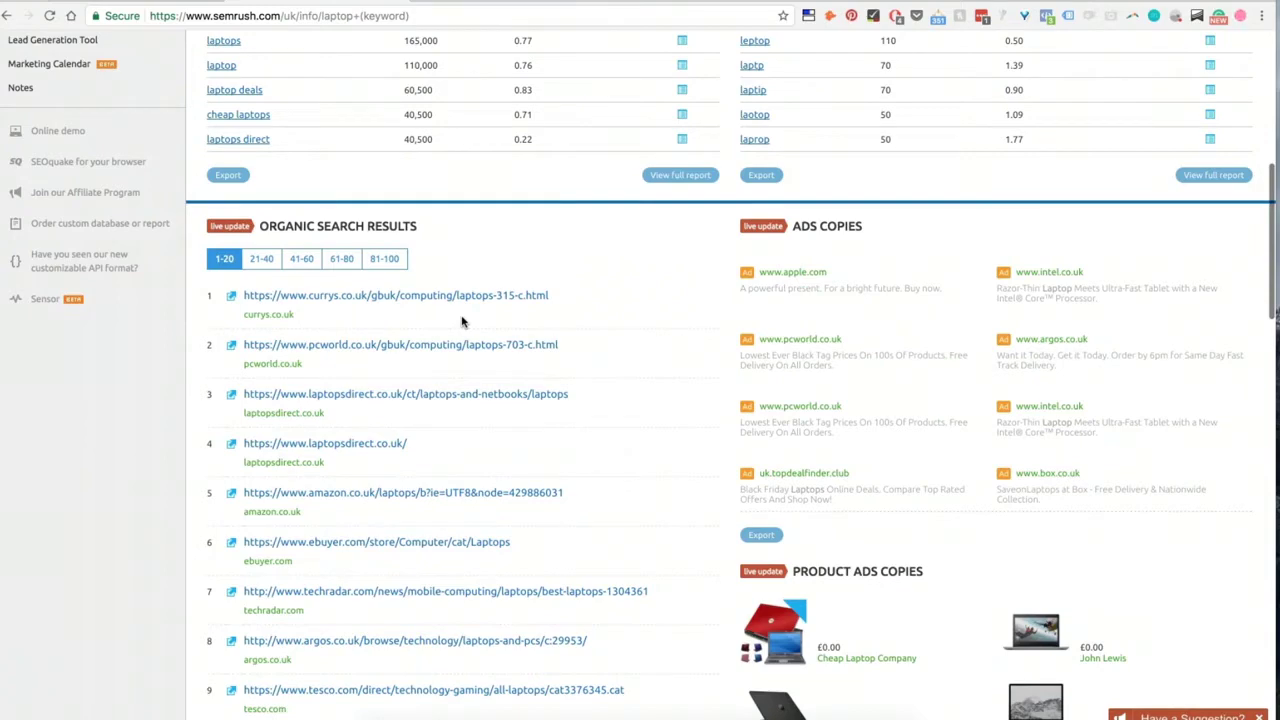
left_click_drag(550, 295, 246, 295)
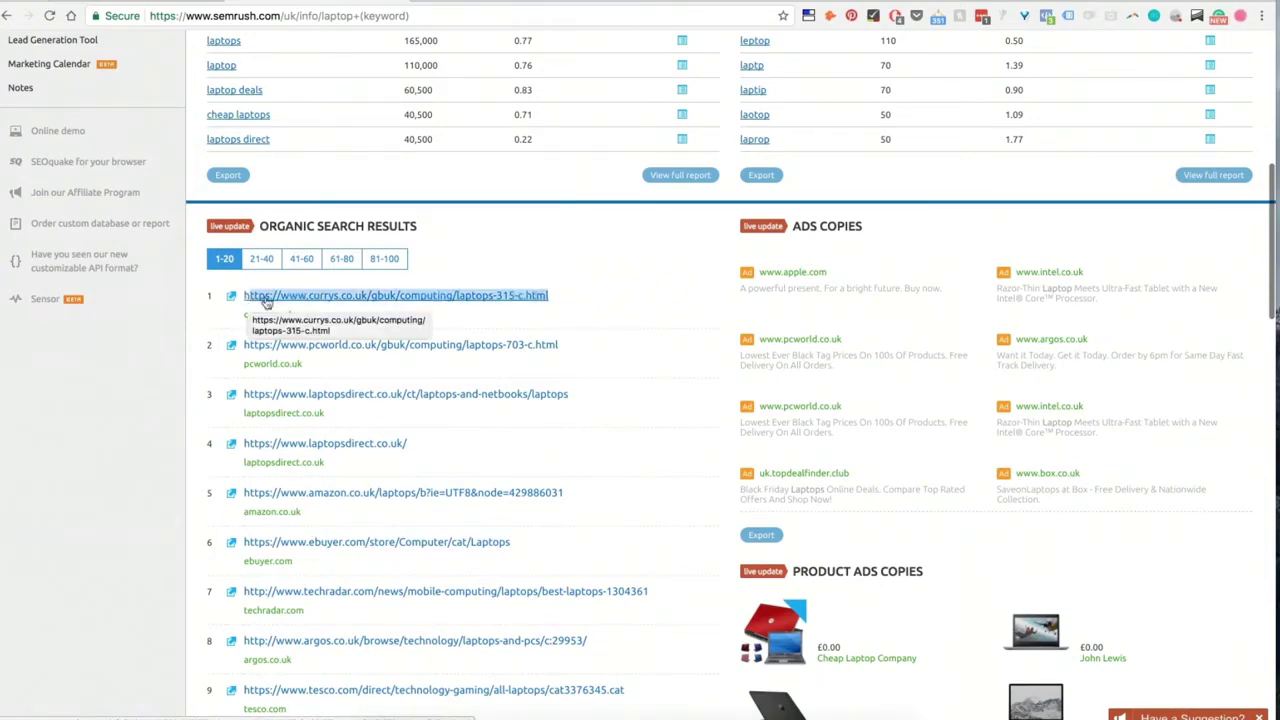
scroll(424, 296, "up", 6)
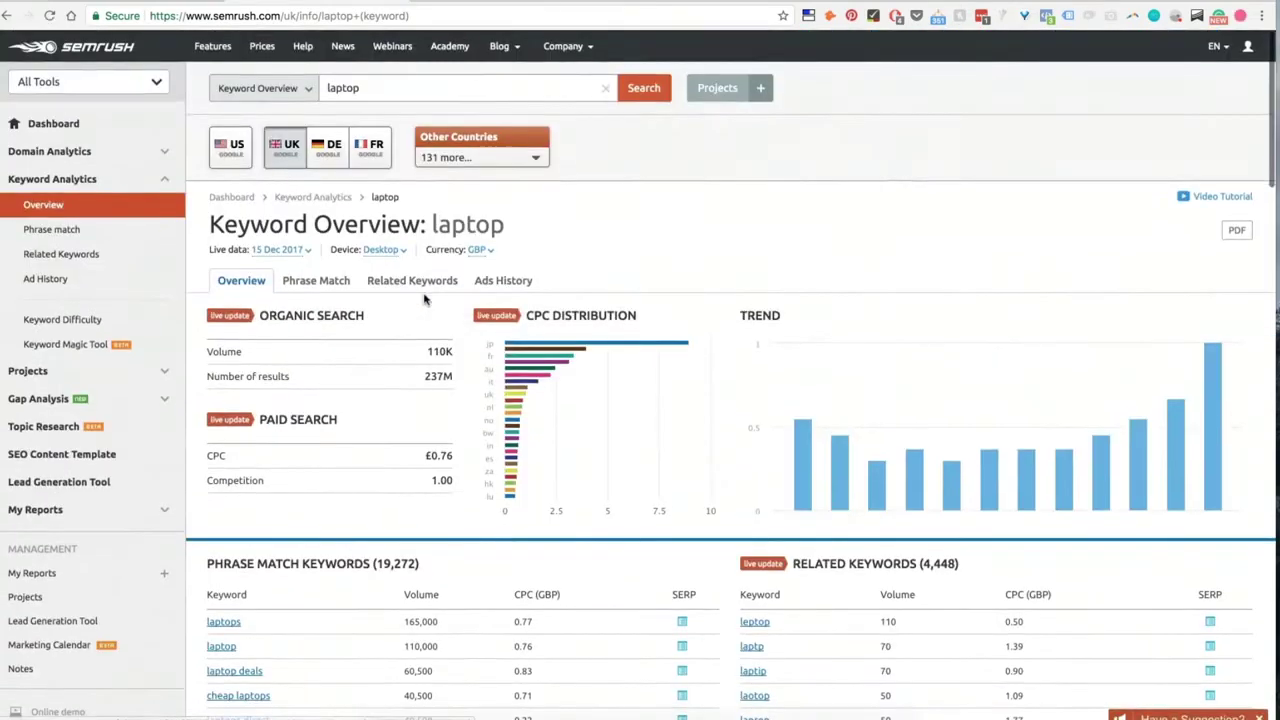
left_click(400, 85)
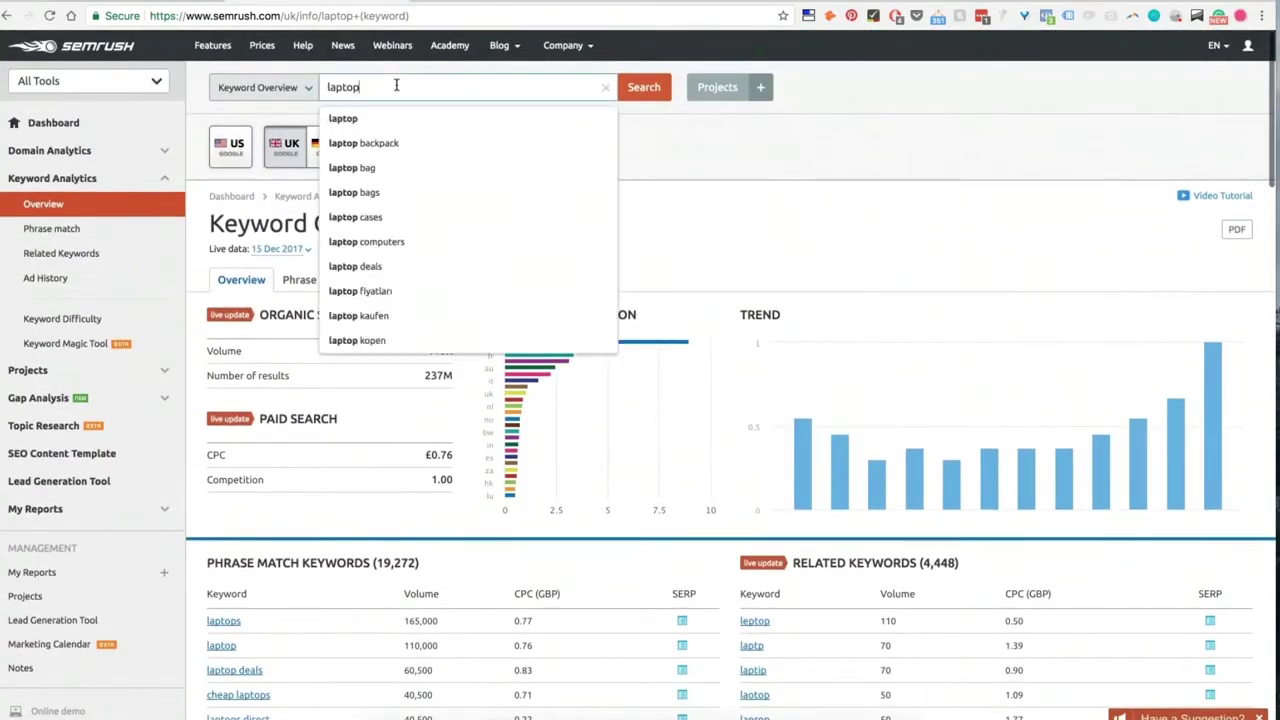
left_click(311, 88)
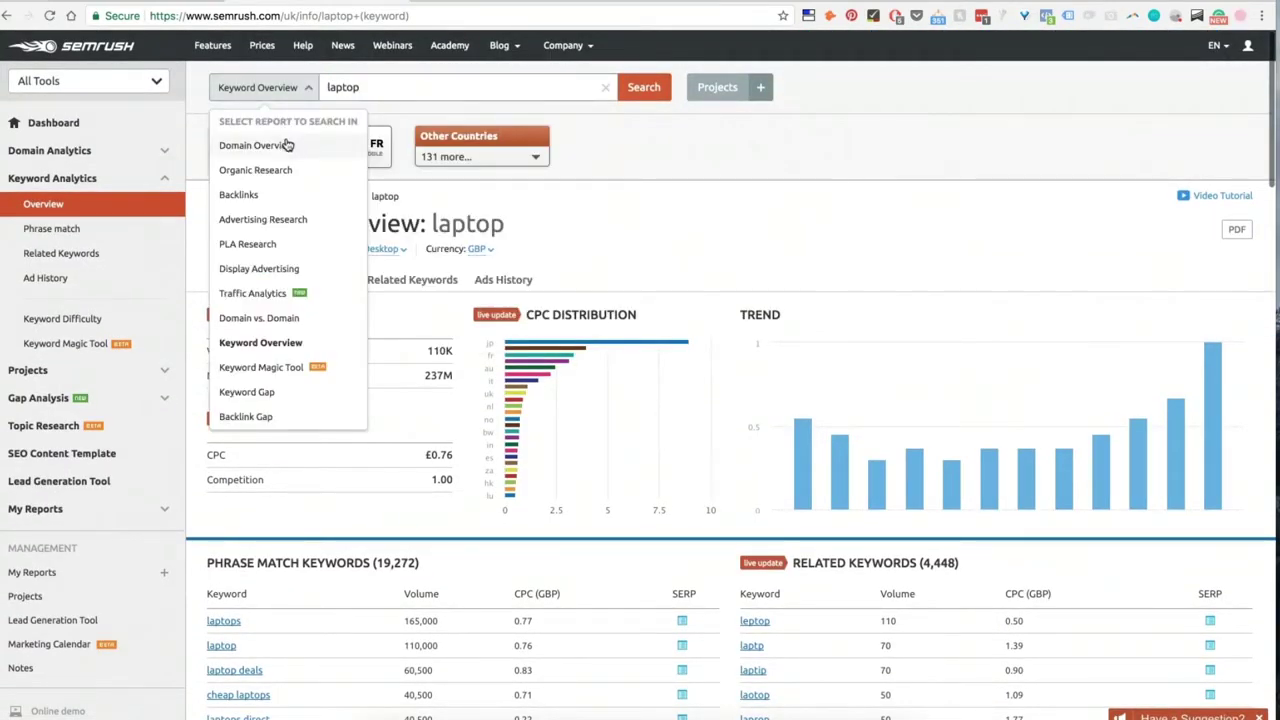
left_click(638, 160)
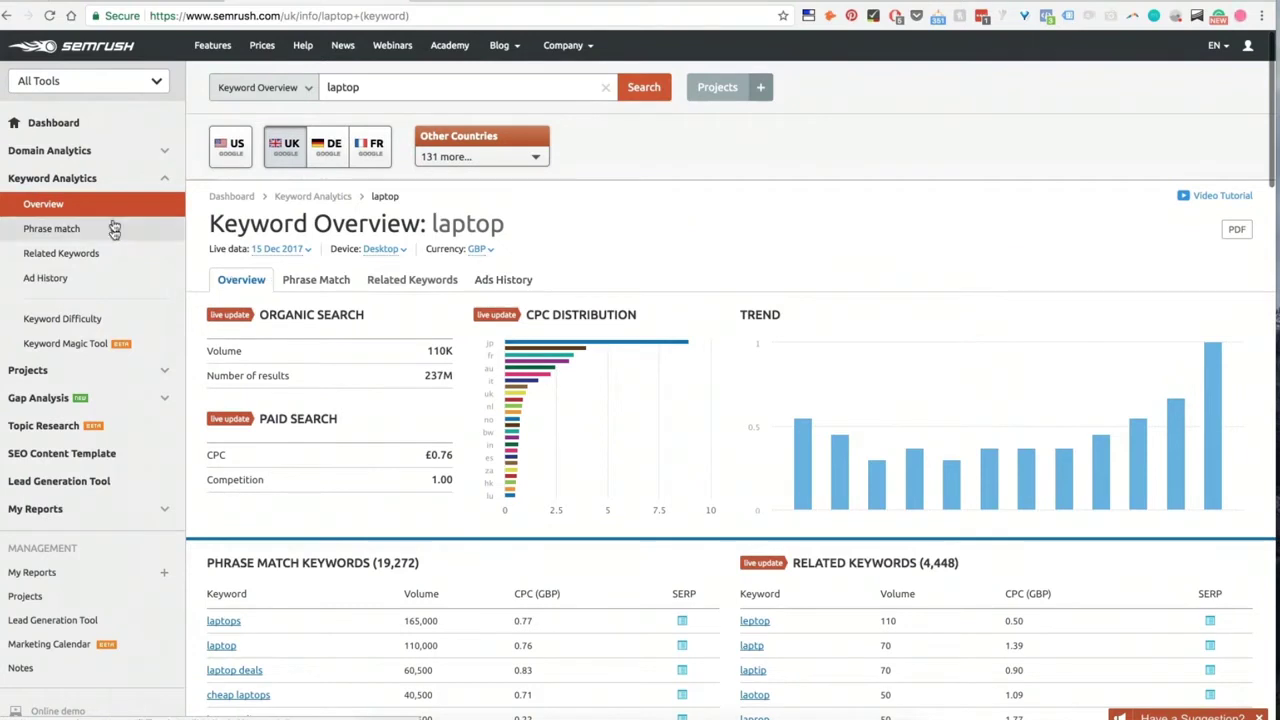
Step: Switch to the Phrase Match report for laptop, then to its Ads History
left_click(315, 284)
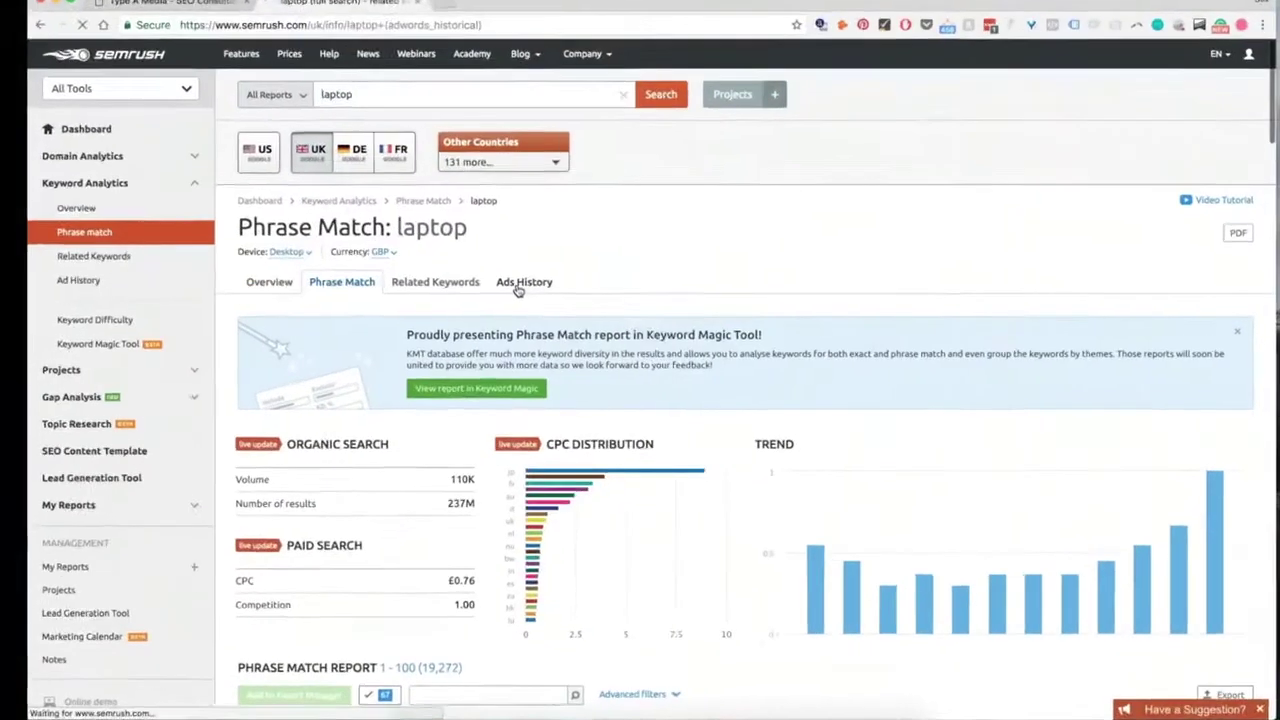
left_click(760, 310)
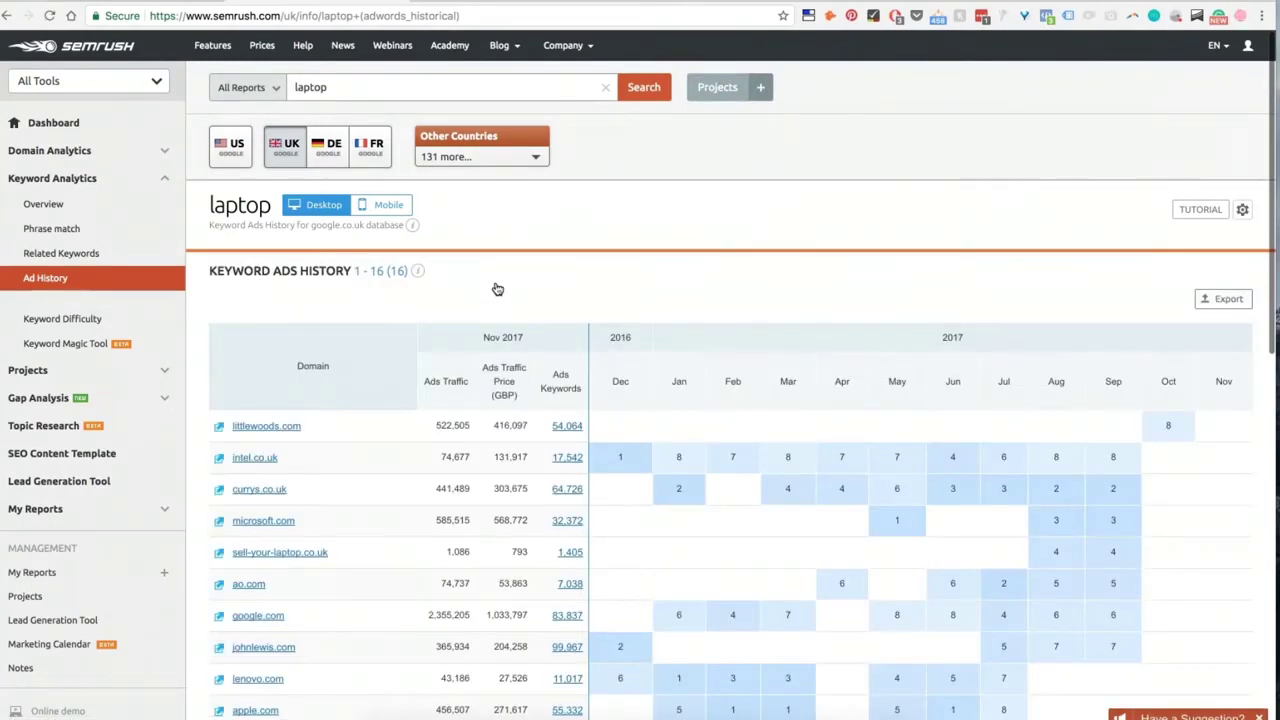
Step: Scroll the Keyword Ads History table and expand lenovo.com's ads from December 2016
scroll(497, 289, "down", 2)
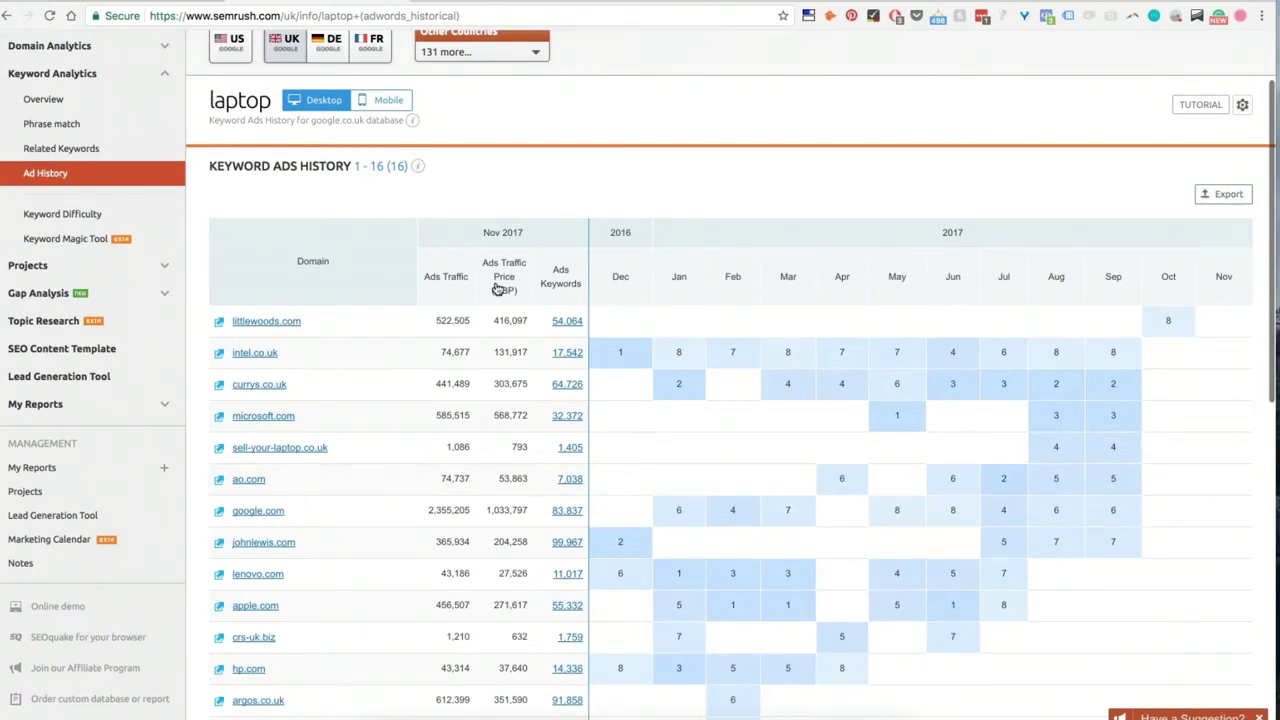
scroll(581, 424, "down", 2)
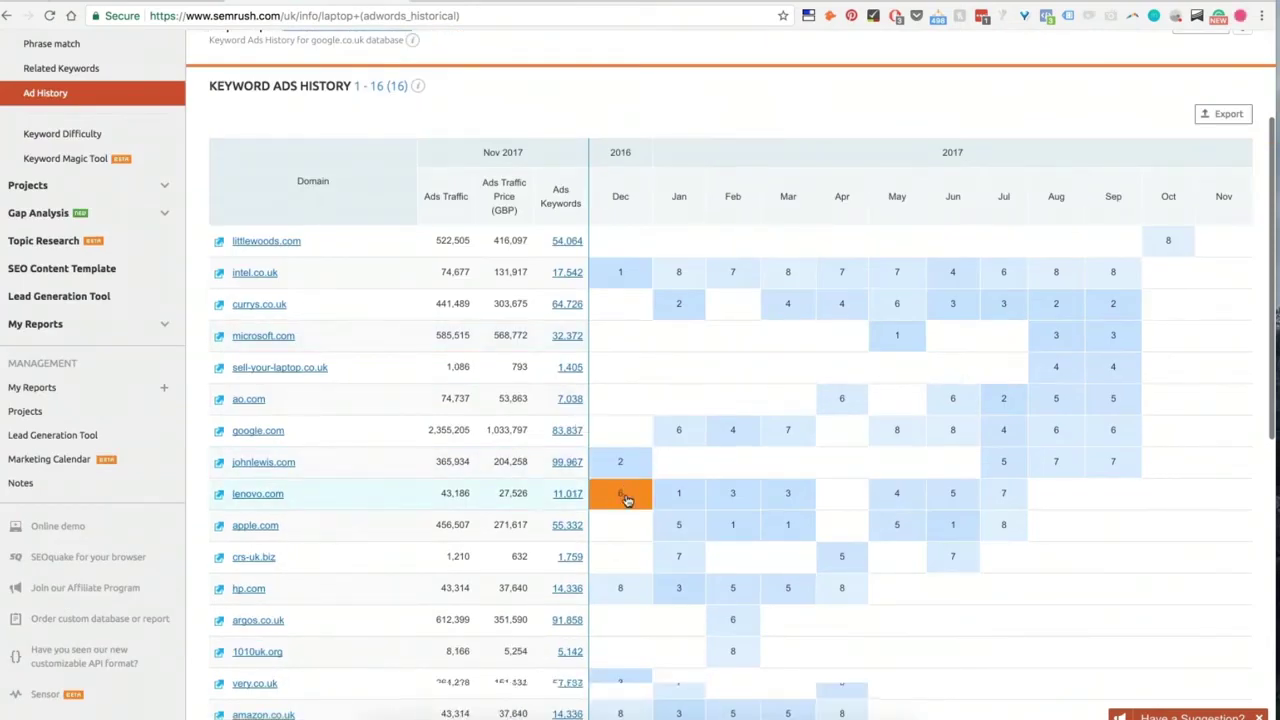
left_click(622, 495)
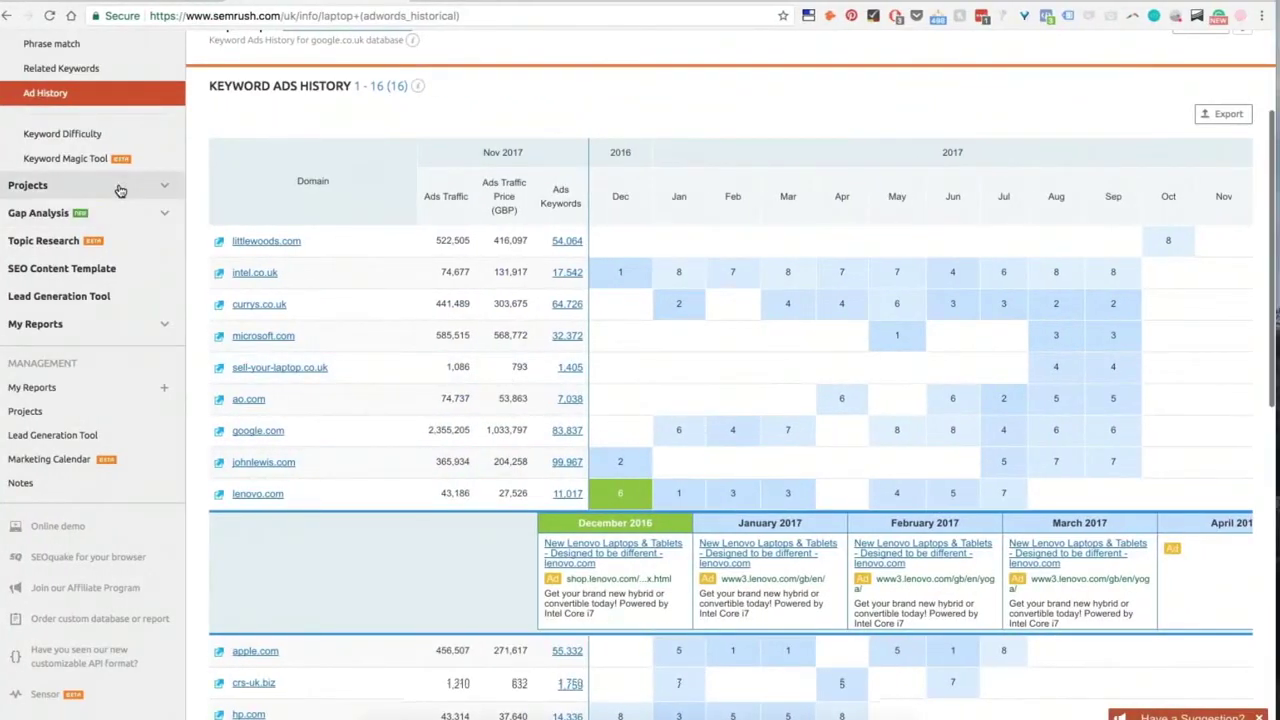
Step: Scroll back up and list the 131 other country databases for laptop ads history
scroll(133, 190, "up", 1)
scroll(60, 170, "up", 1)
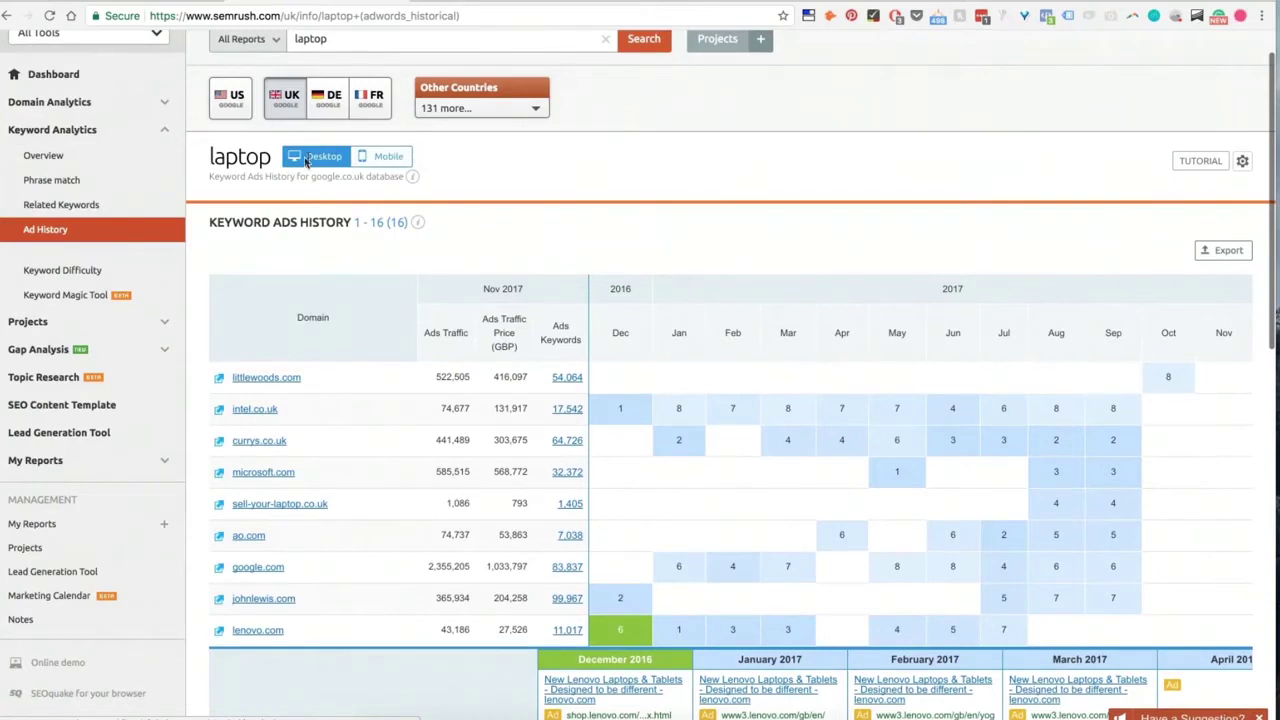
left_click(536, 112)
scroll(514, 292, "down", 4)
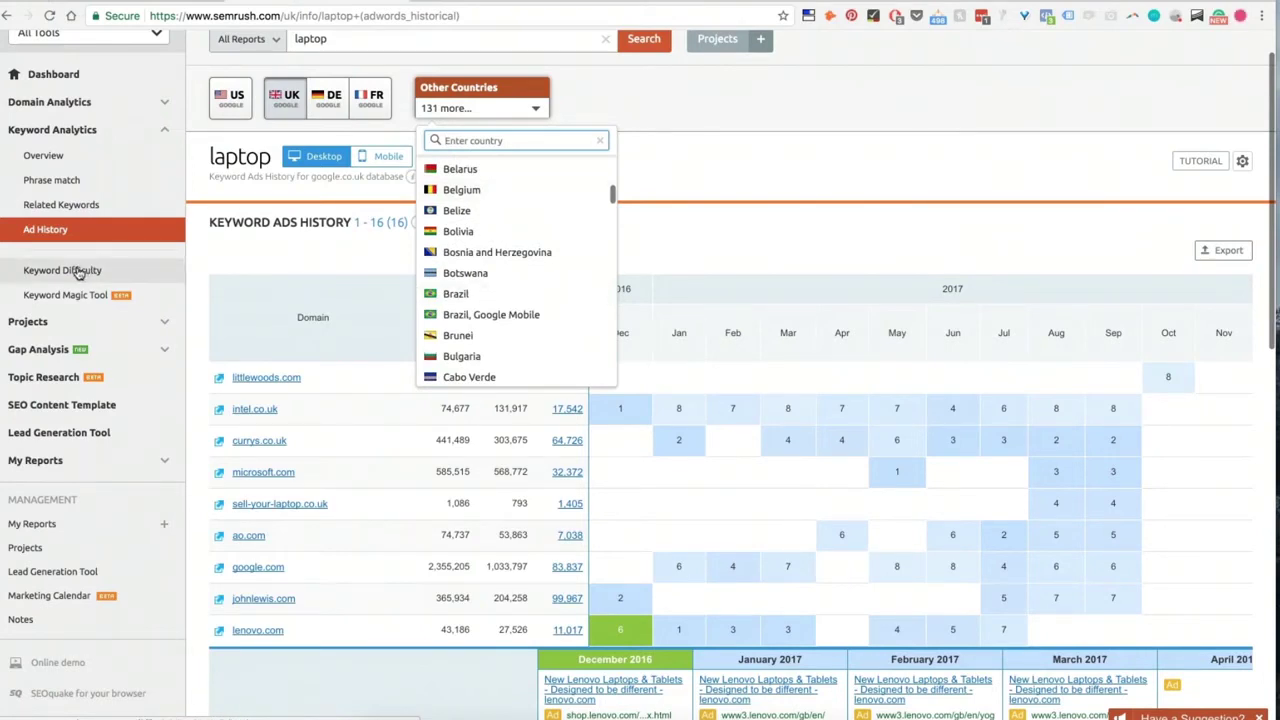
Step: Compare keyword difficulty of tablets, desktop and ipads in the Keyword Difficulty Tool
left_click(79, 272)
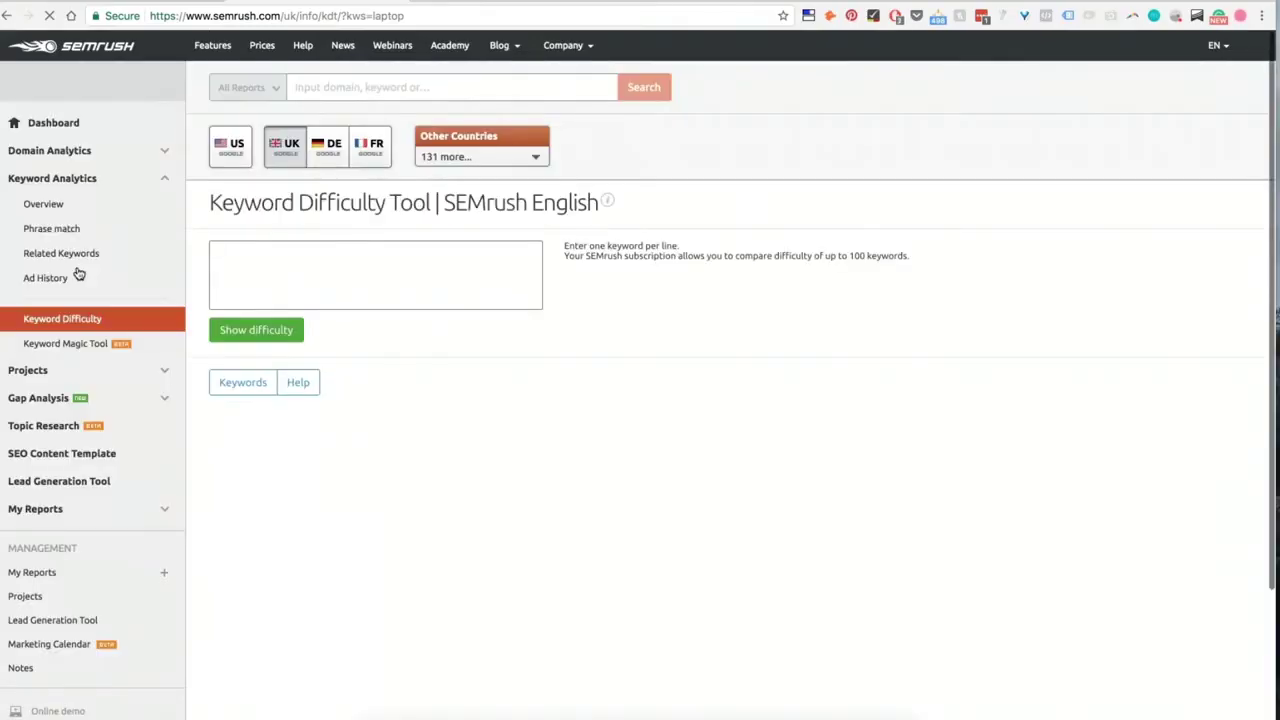
left_click(281, 257)
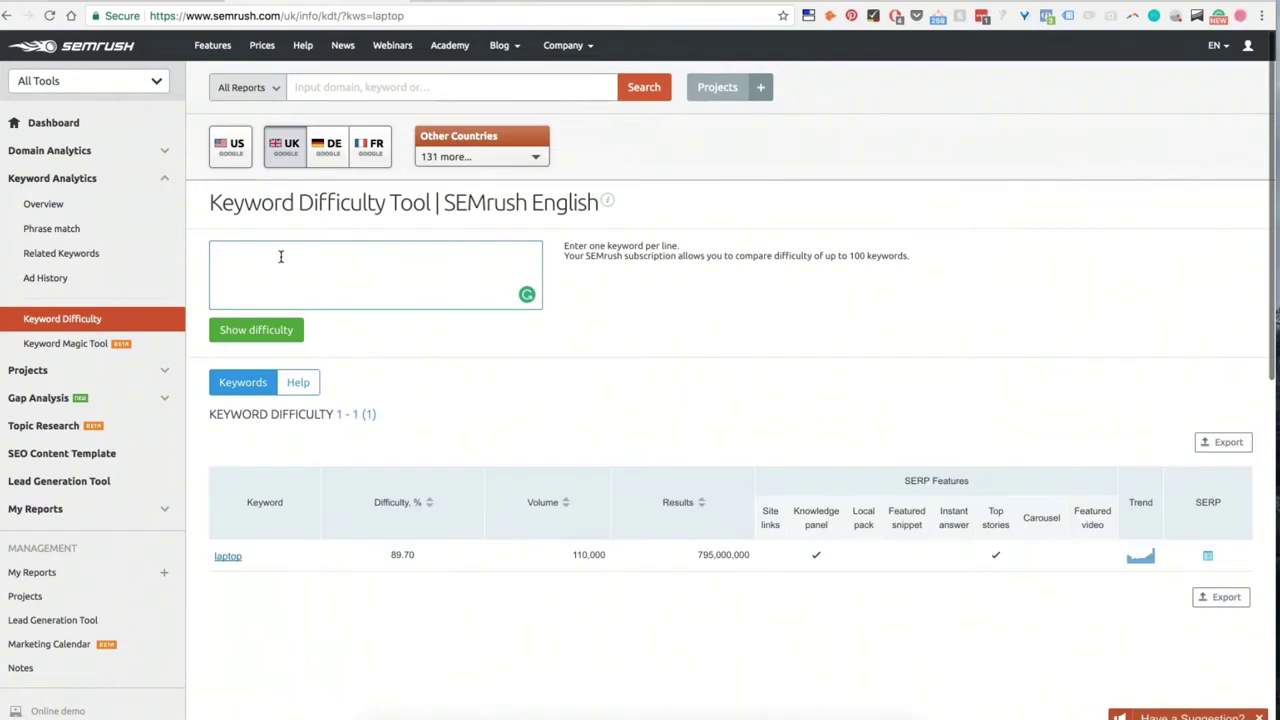
type("tablets")
key("Return")
type("deskto")
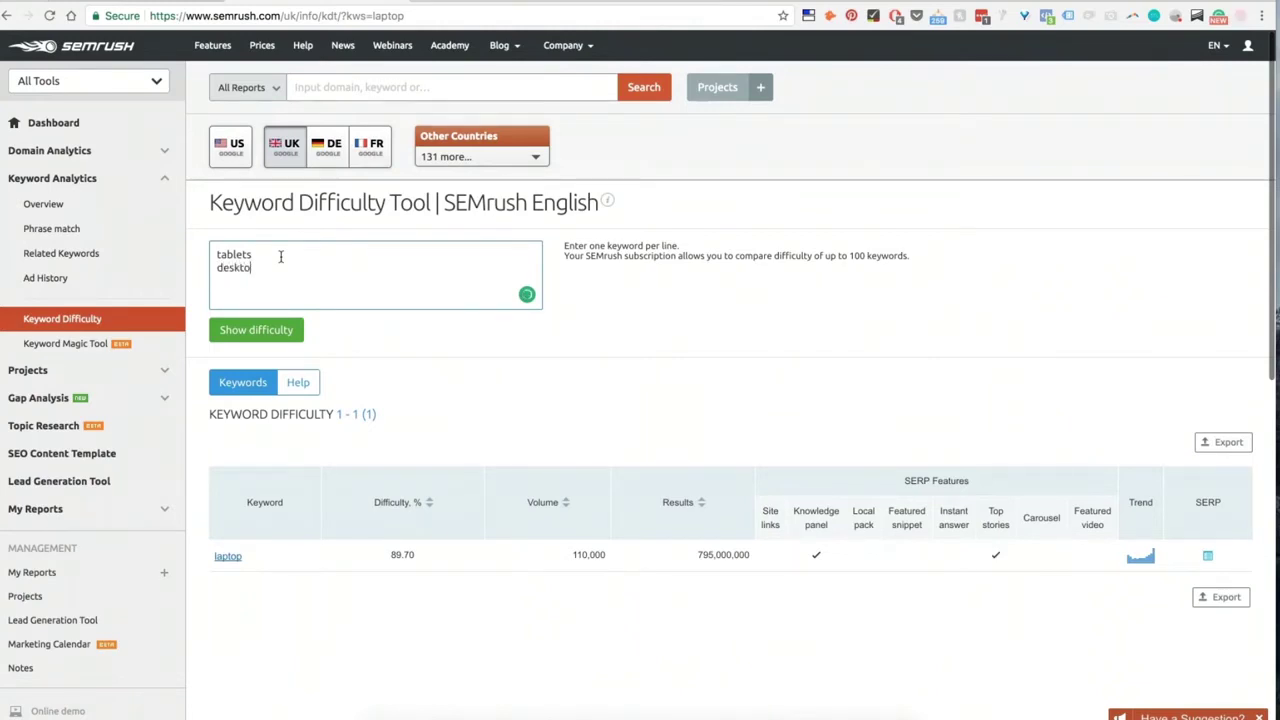
type("p ipads")
left_click(257, 329)
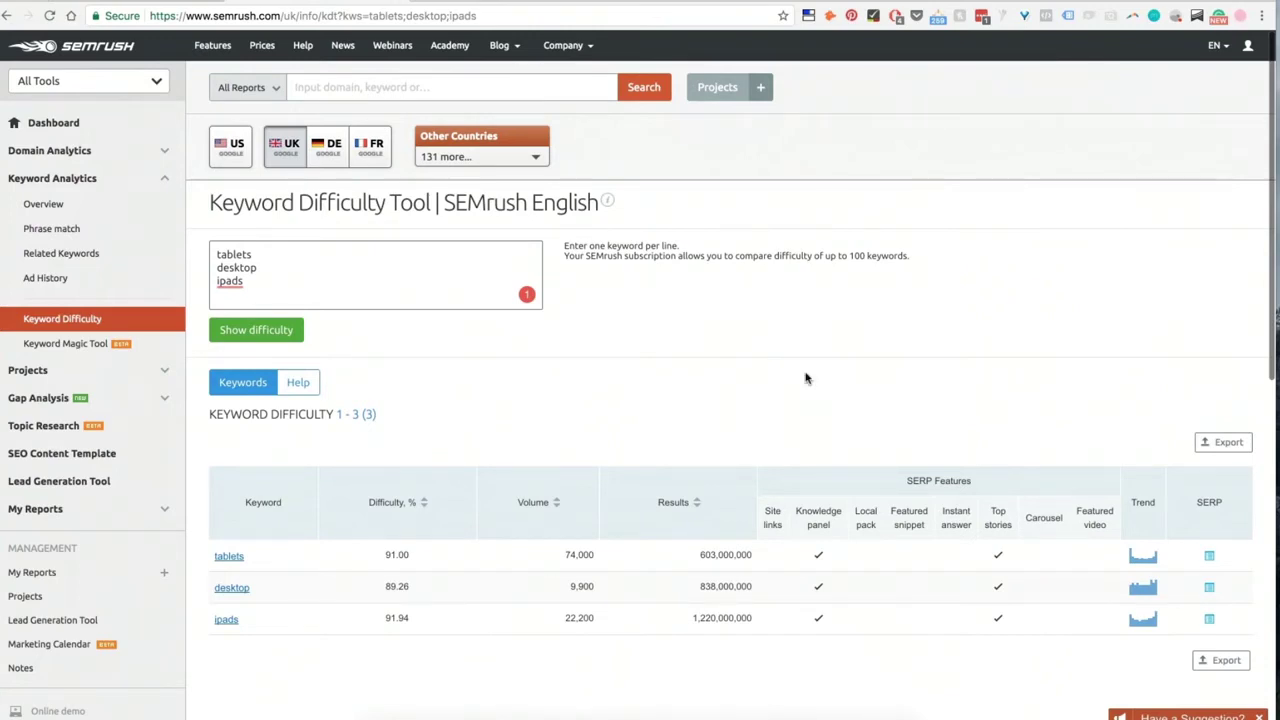
scroll(806, 376, "down", 1)
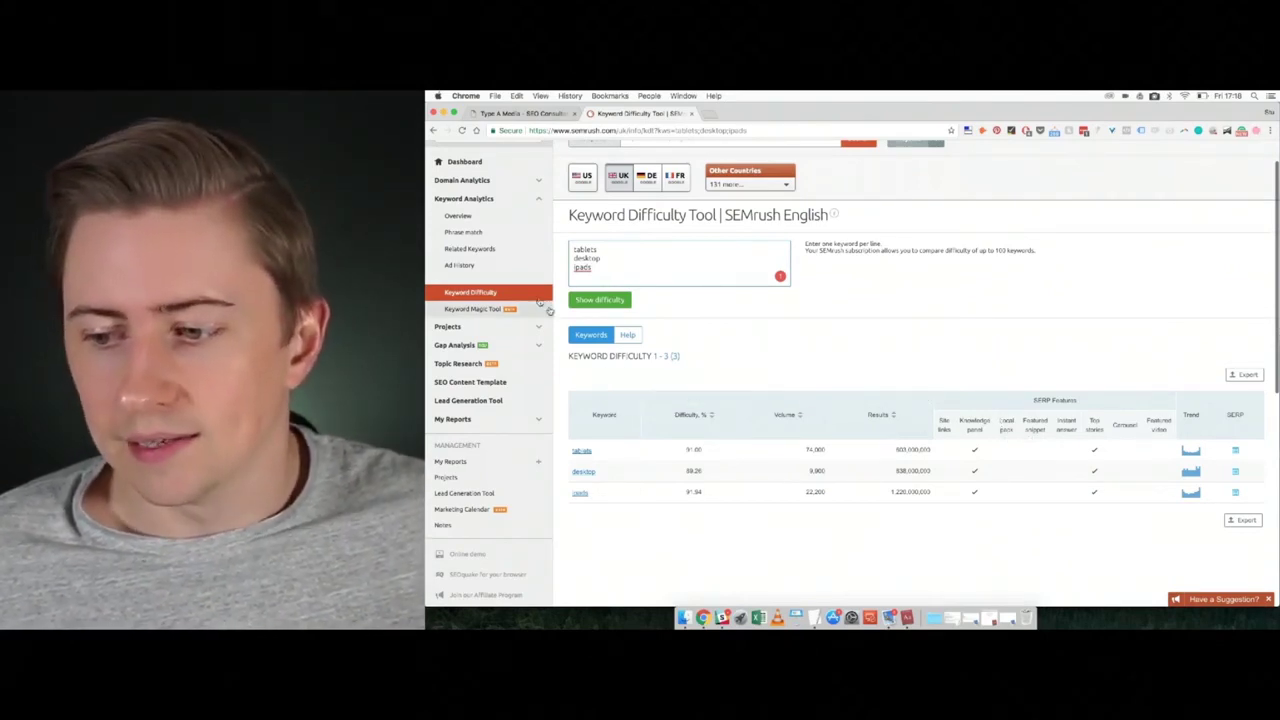
Step: Run a Keyword Magic Tool search for the seed keyword 'laptops'
left_click(475, 310)
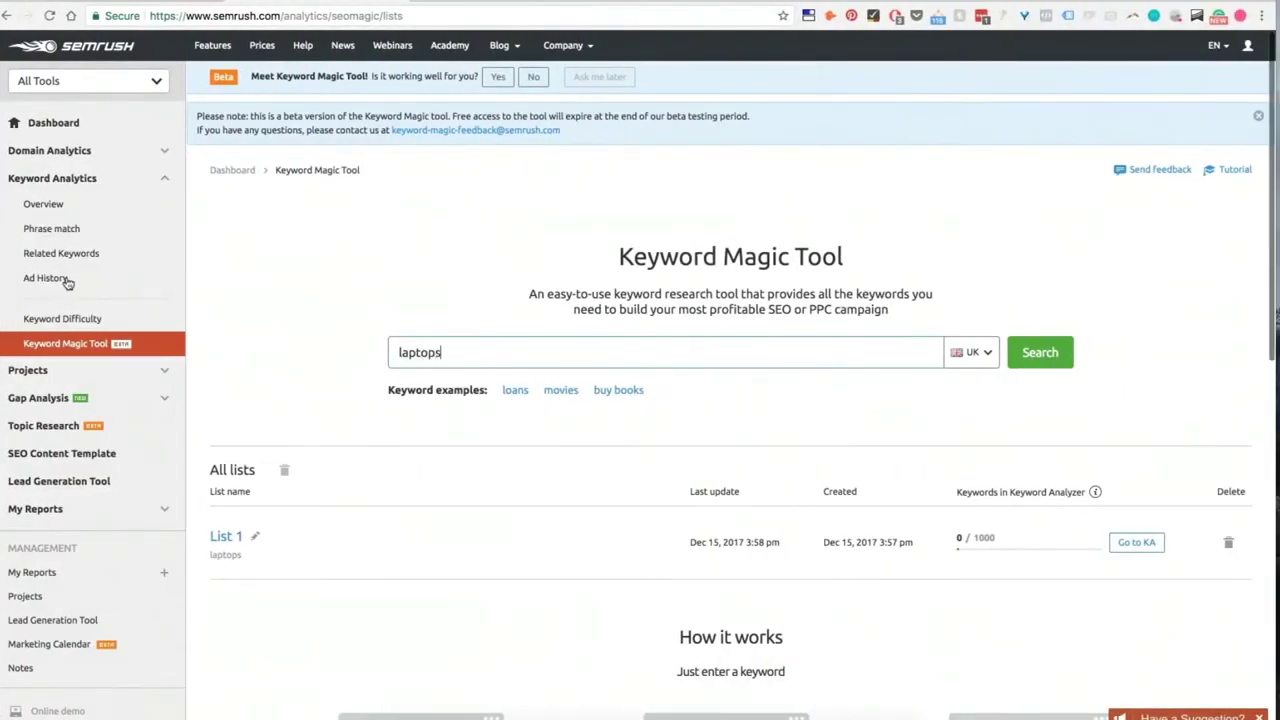
left_click(1058, 366)
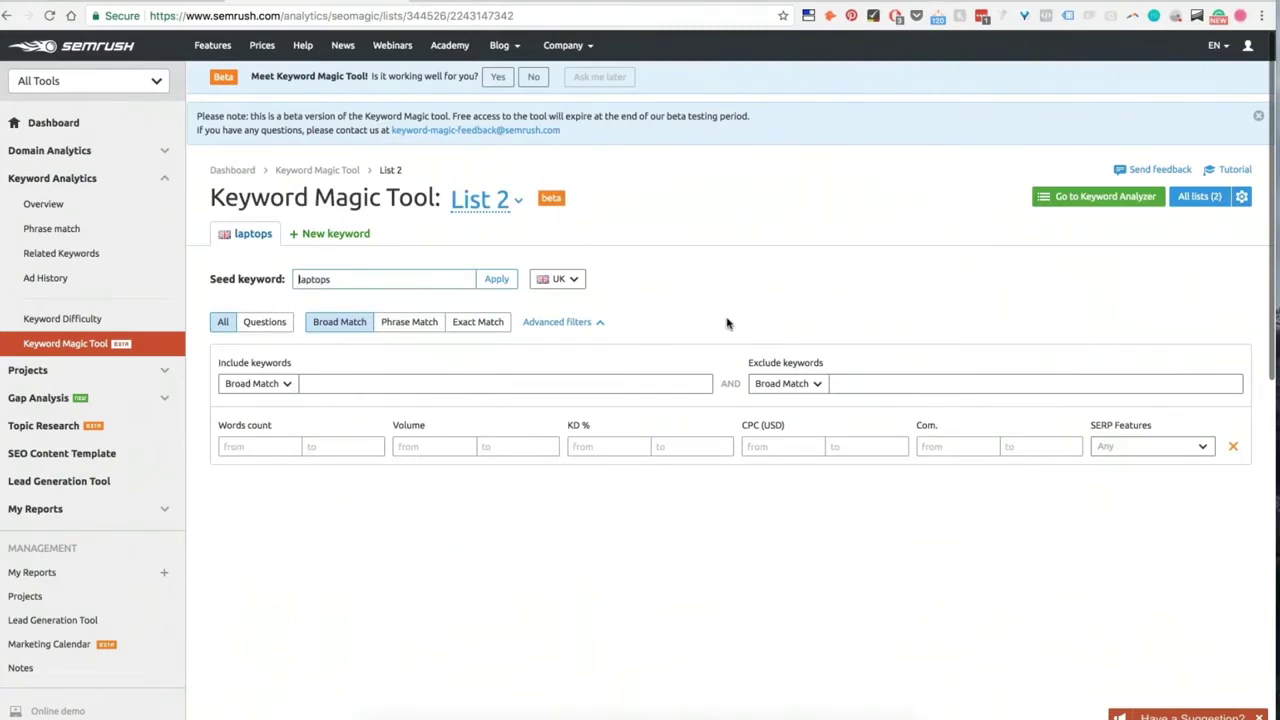
Step: Scroll down to the 207,471 laptops keyword results and focus the exclude field
scroll(727, 323, "down", 1)
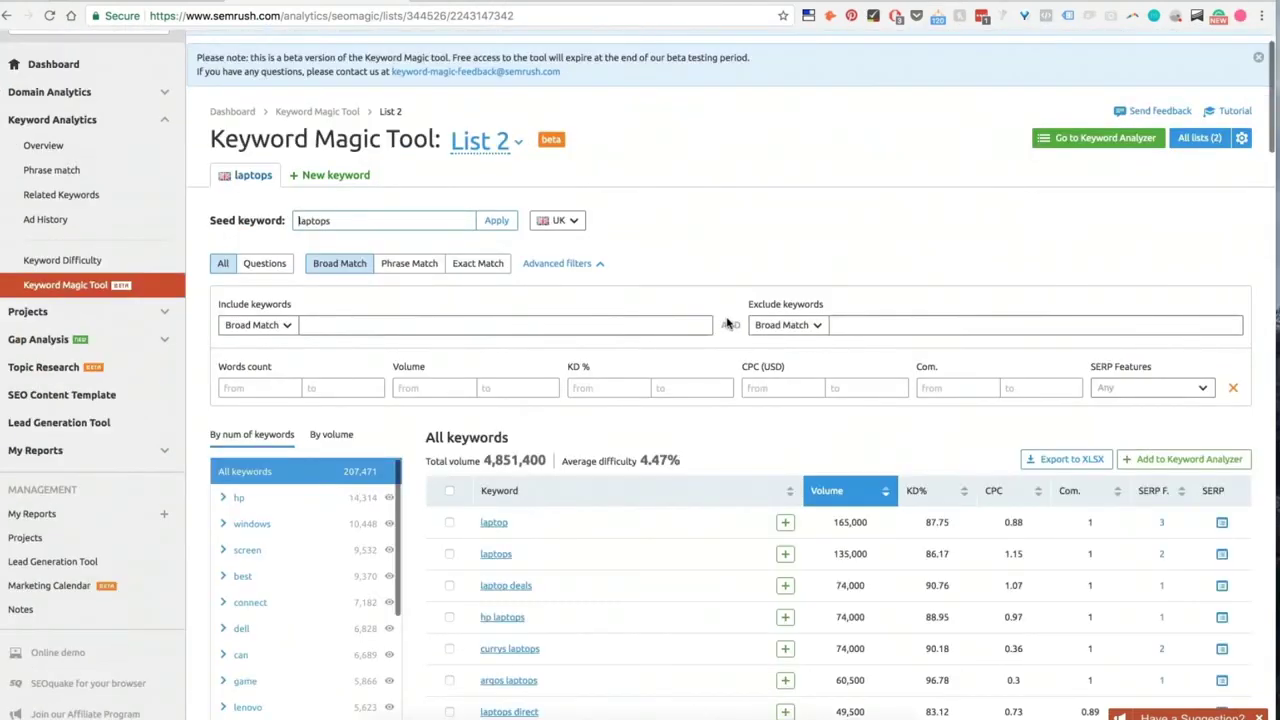
scroll(727, 323, "down", 2)
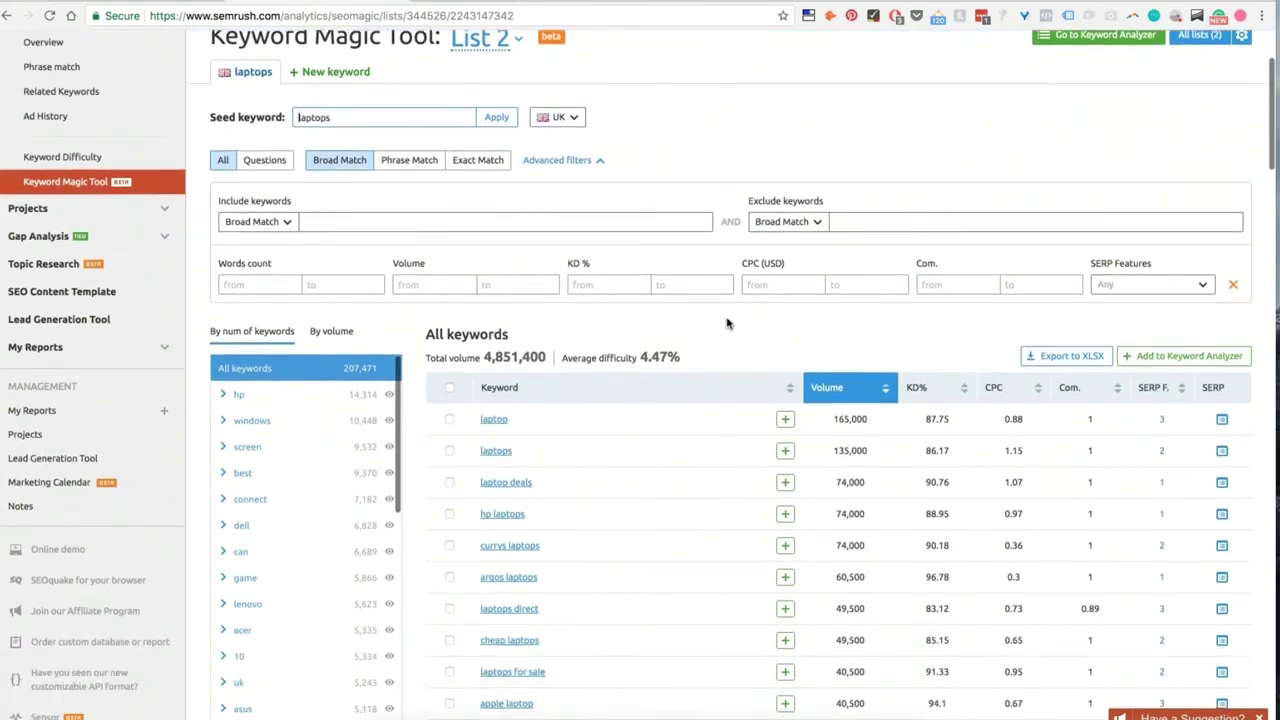
scroll(727, 323, "down", 2)
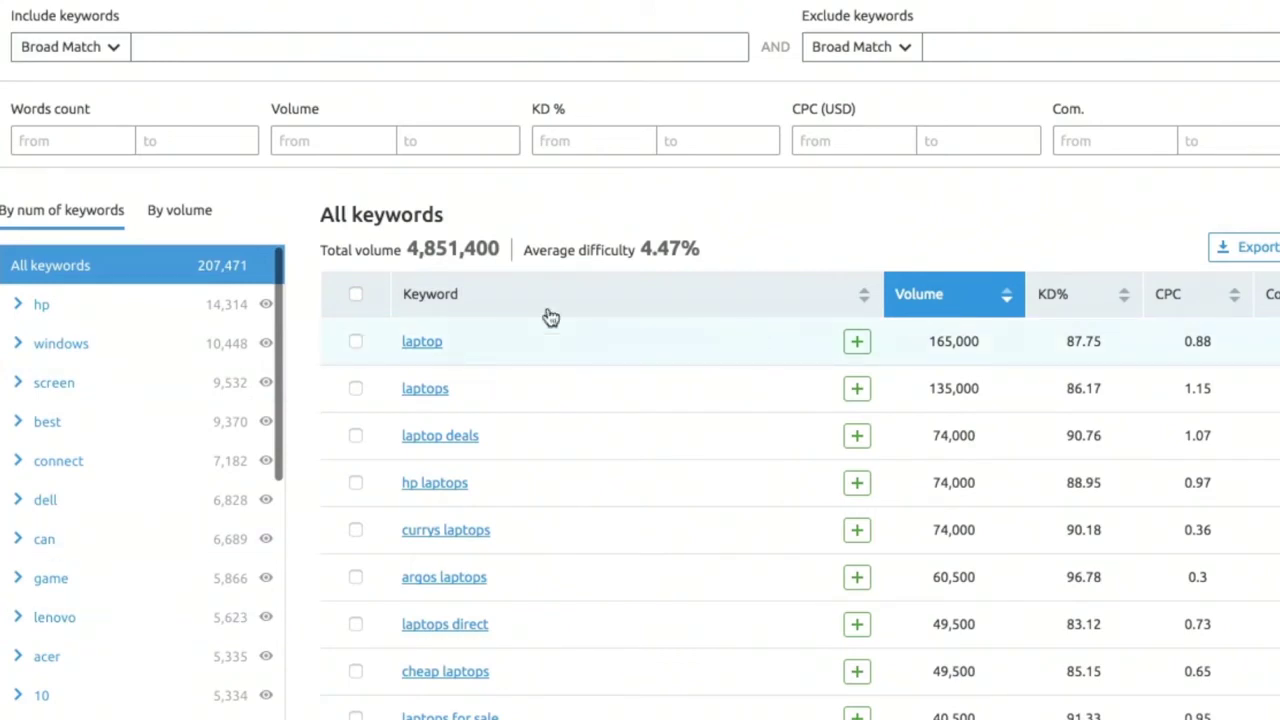
left_click(1002, 39)
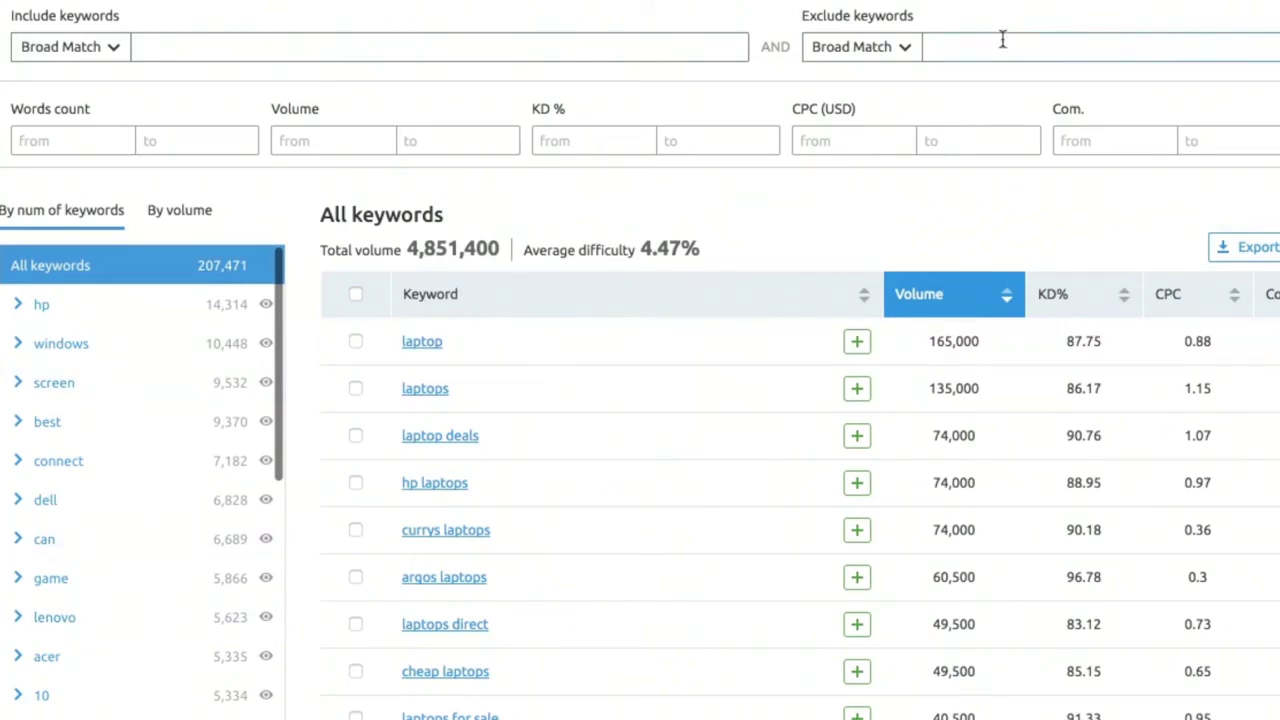
Step: Exclude keywords containing 'deals' and 'cheap' from the laptops results
type("deals")
key("Return")
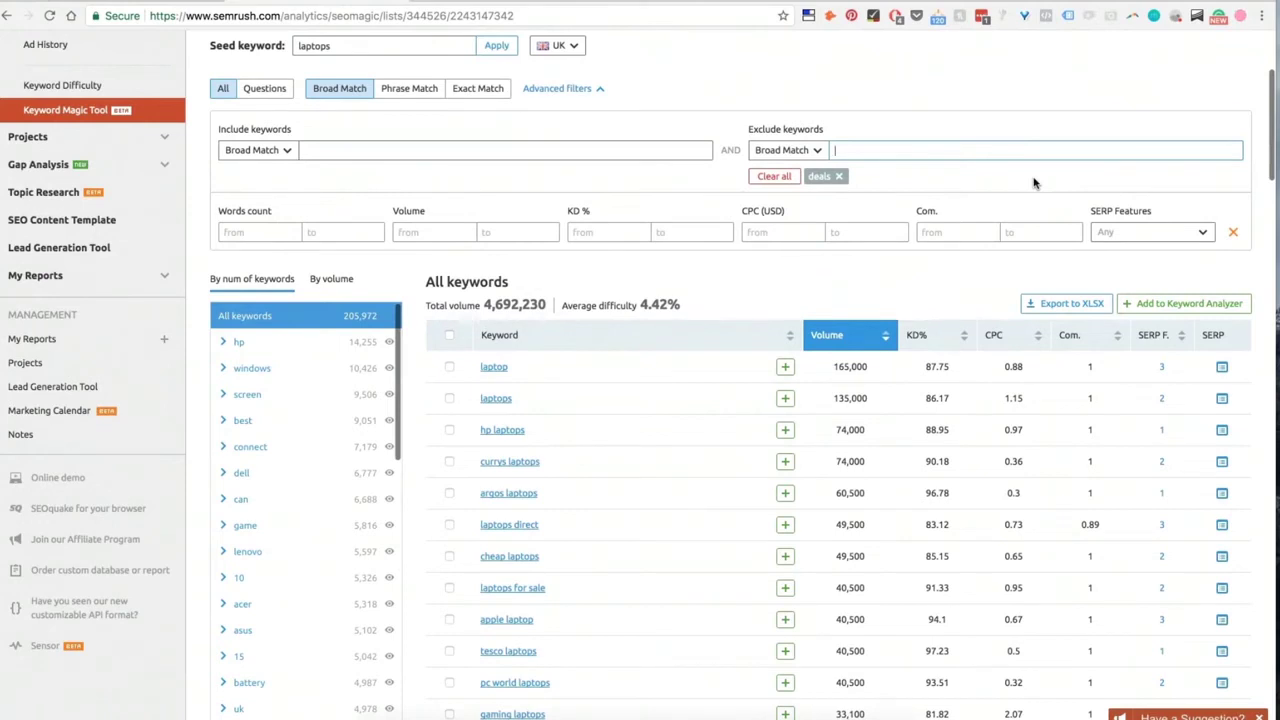
type("cheap")
key("Return")
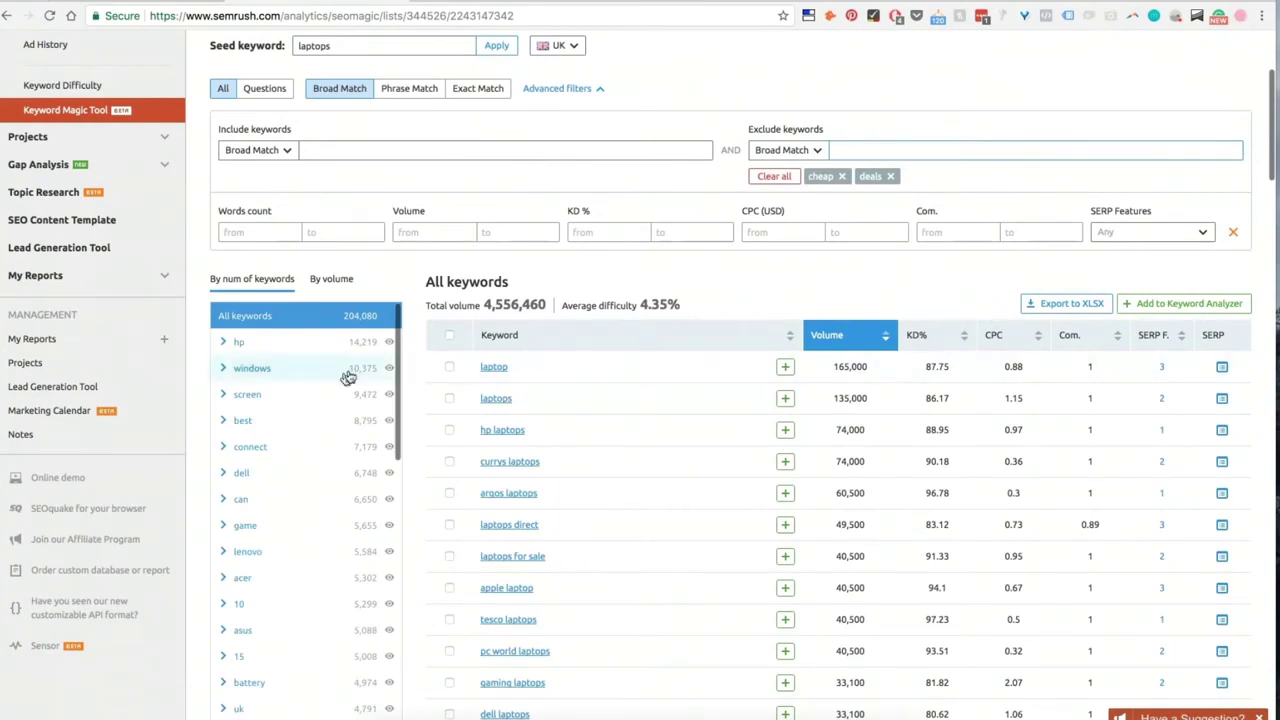
Step: Exclude the game keyword group and narrow results to the windows group
scroll(350, 385, "down", 3)
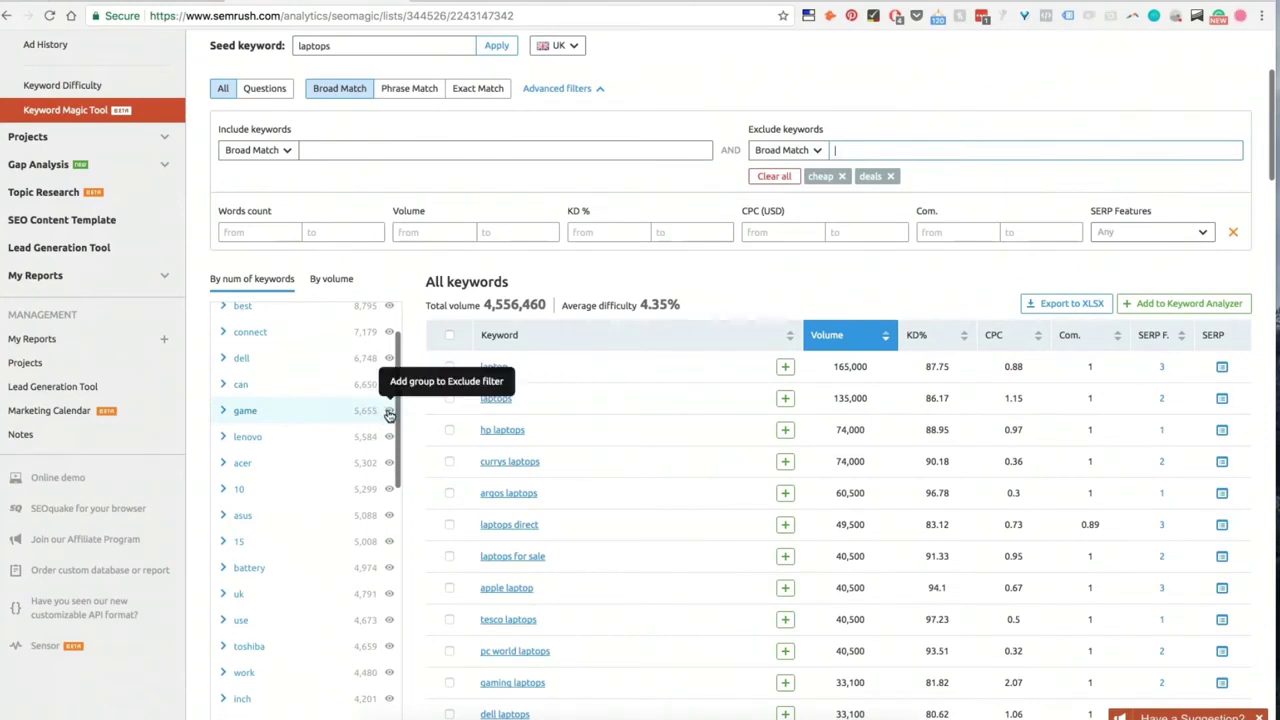
left_click(389, 414)
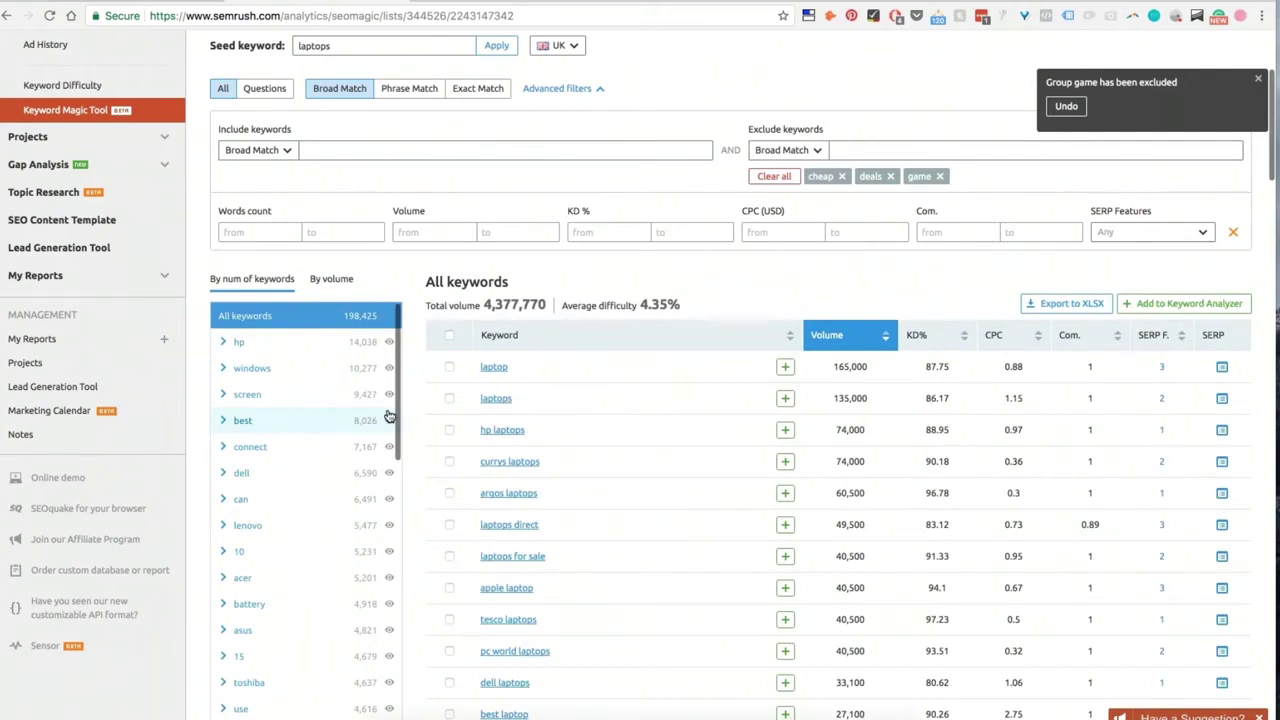
left_click(254, 370)
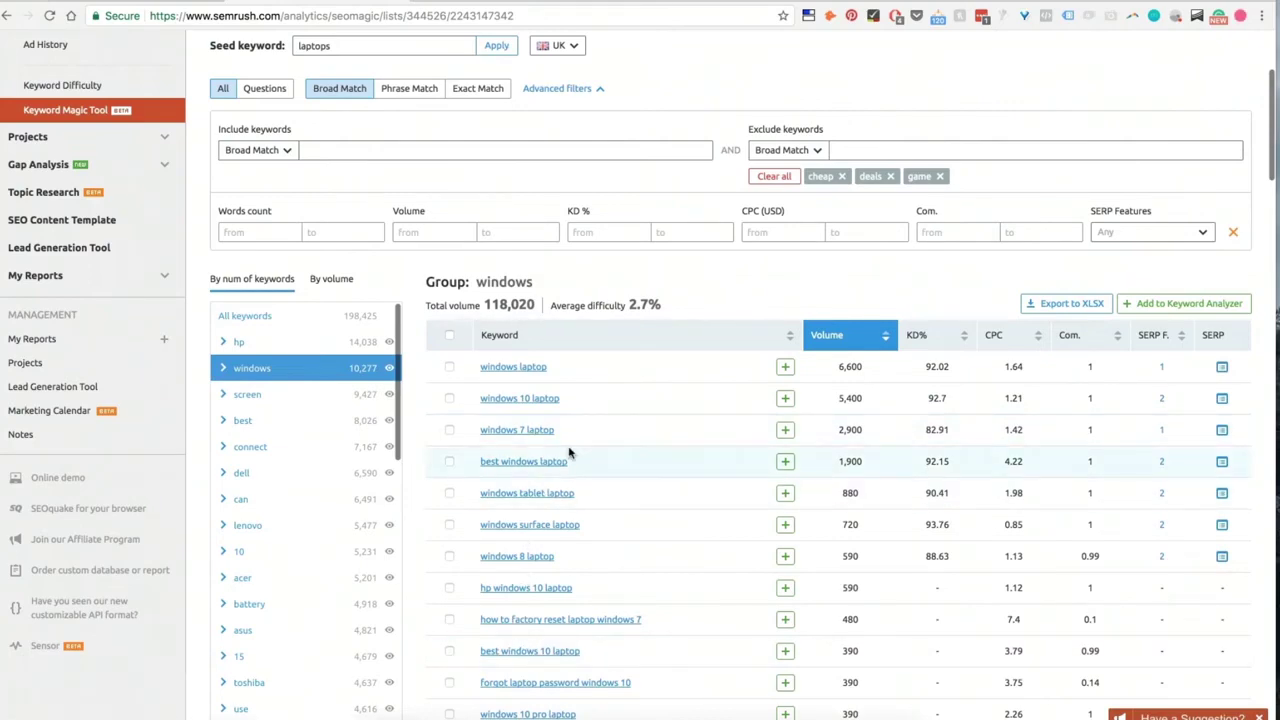
Step: Expand the windows group's subgroups, topped by 'windows laptop' at 6,600 volume
scroll(570, 453, "down", 1)
scroll(570, 453, "down", 5)
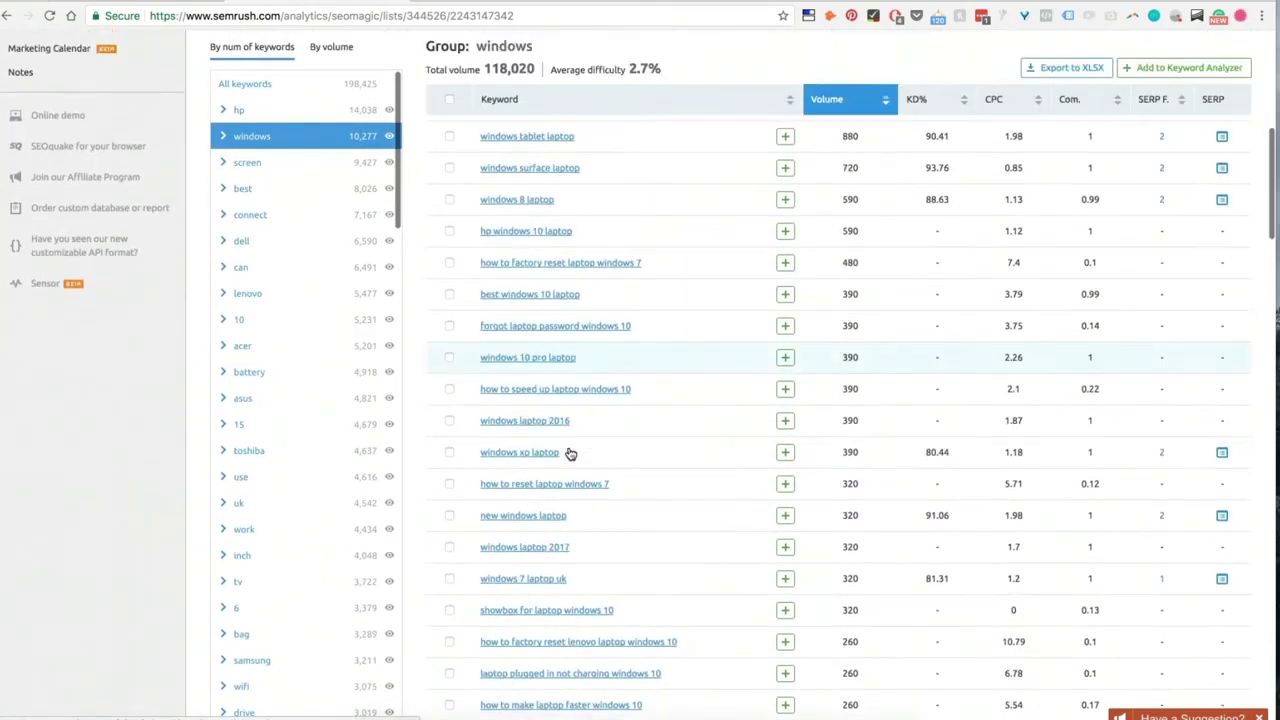
scroll(570, 453, "up", 5)
scroll(570, 453, "up", 3)
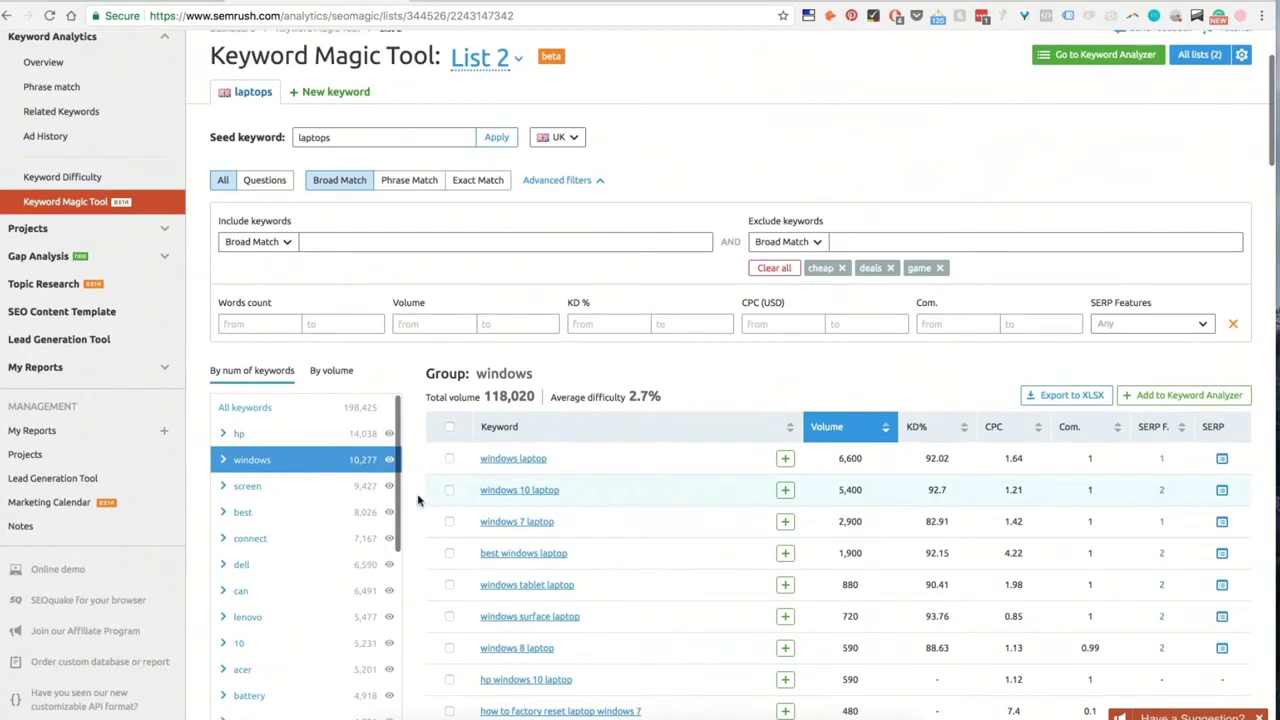
left_click(222, 460)
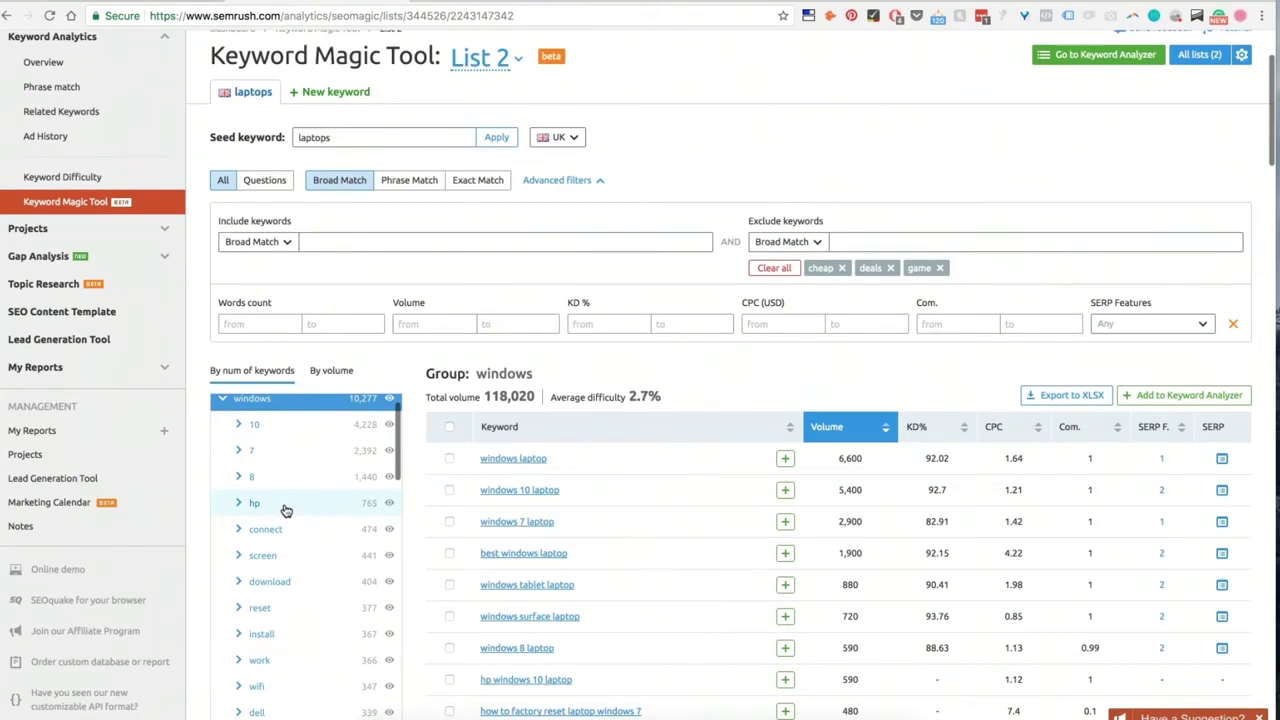
scroll(286, 510, "down", 3)
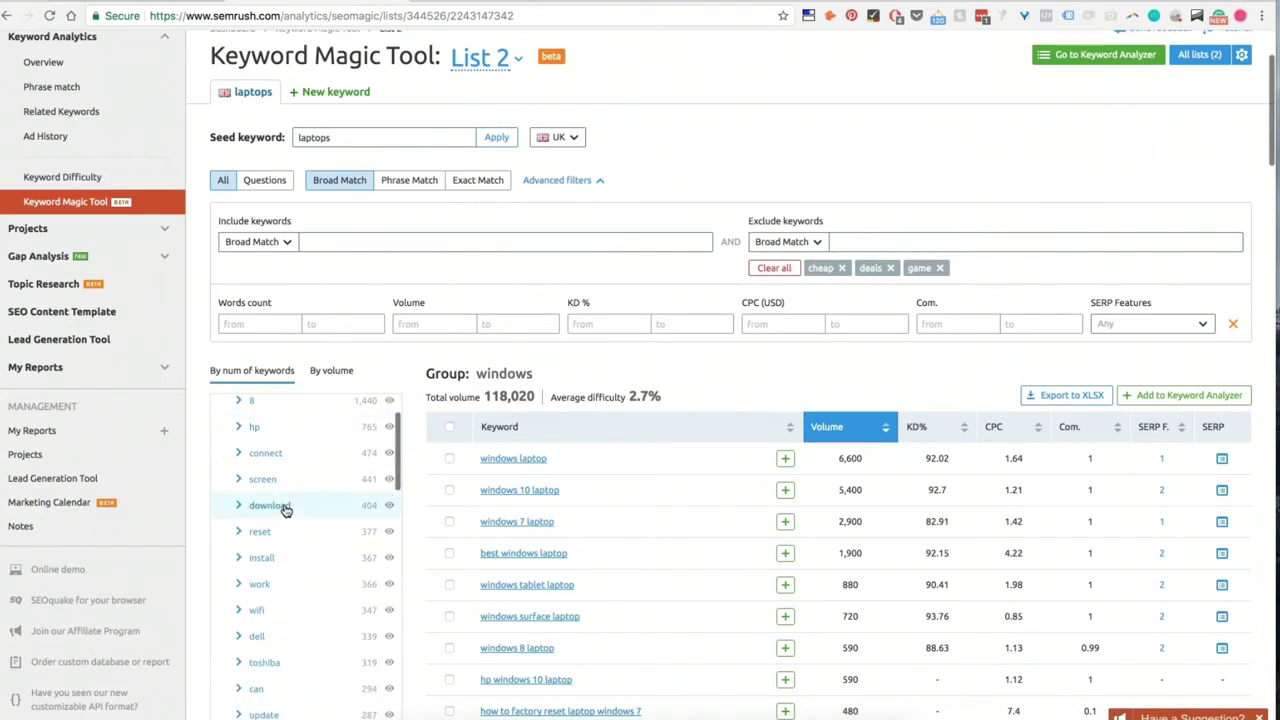
scroll(286, 510, "up", 3)
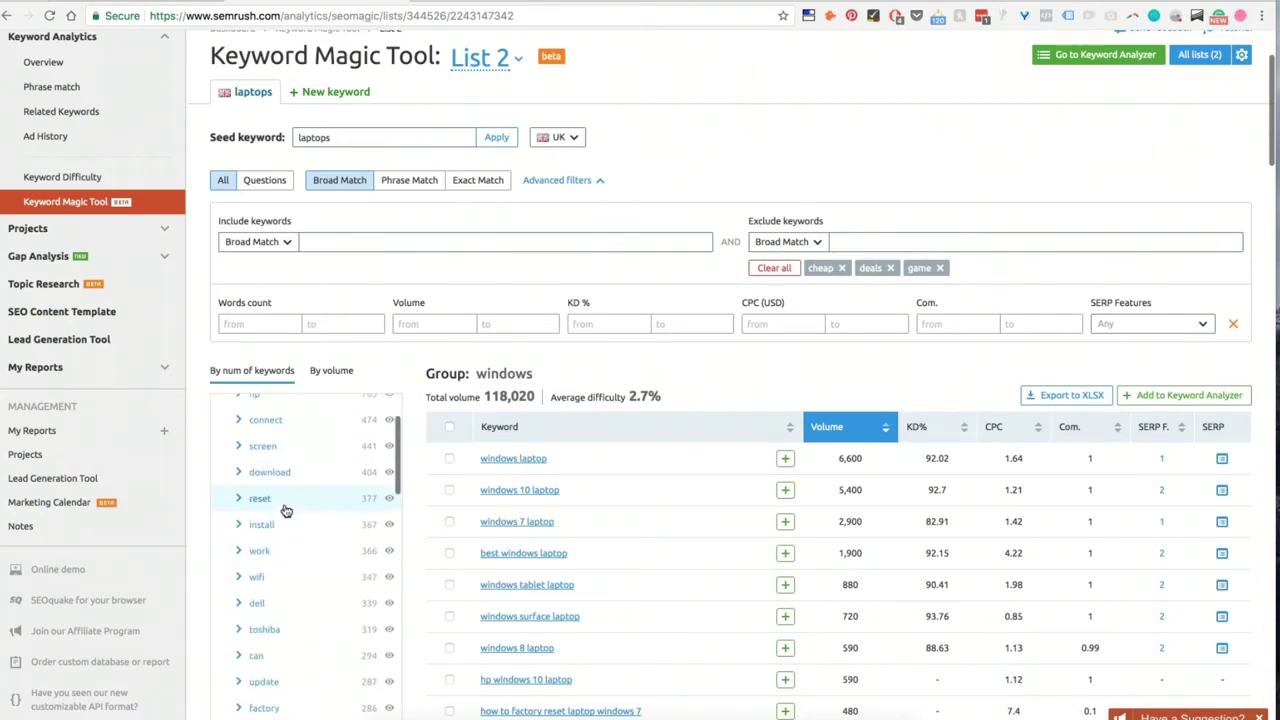
scroll(286, 511, "up", 2)
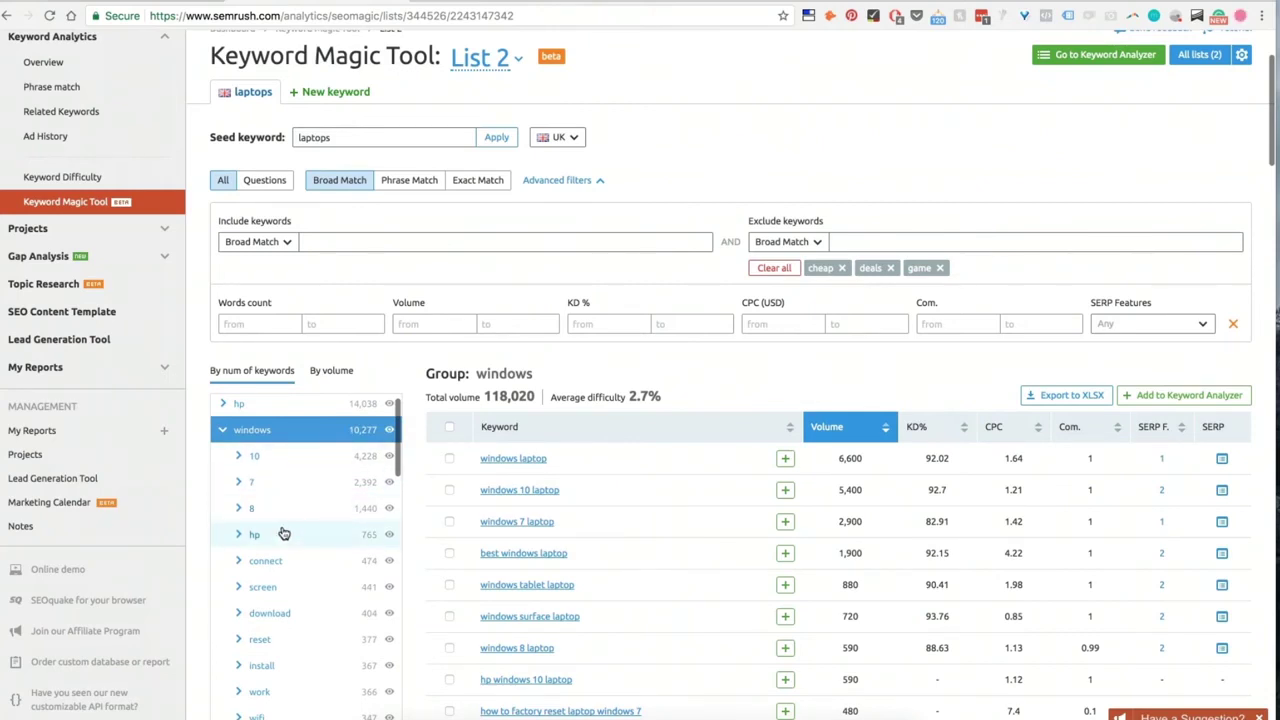
scroll(284, 533, "down", 4)
scroll(279, 525, "up", 2)
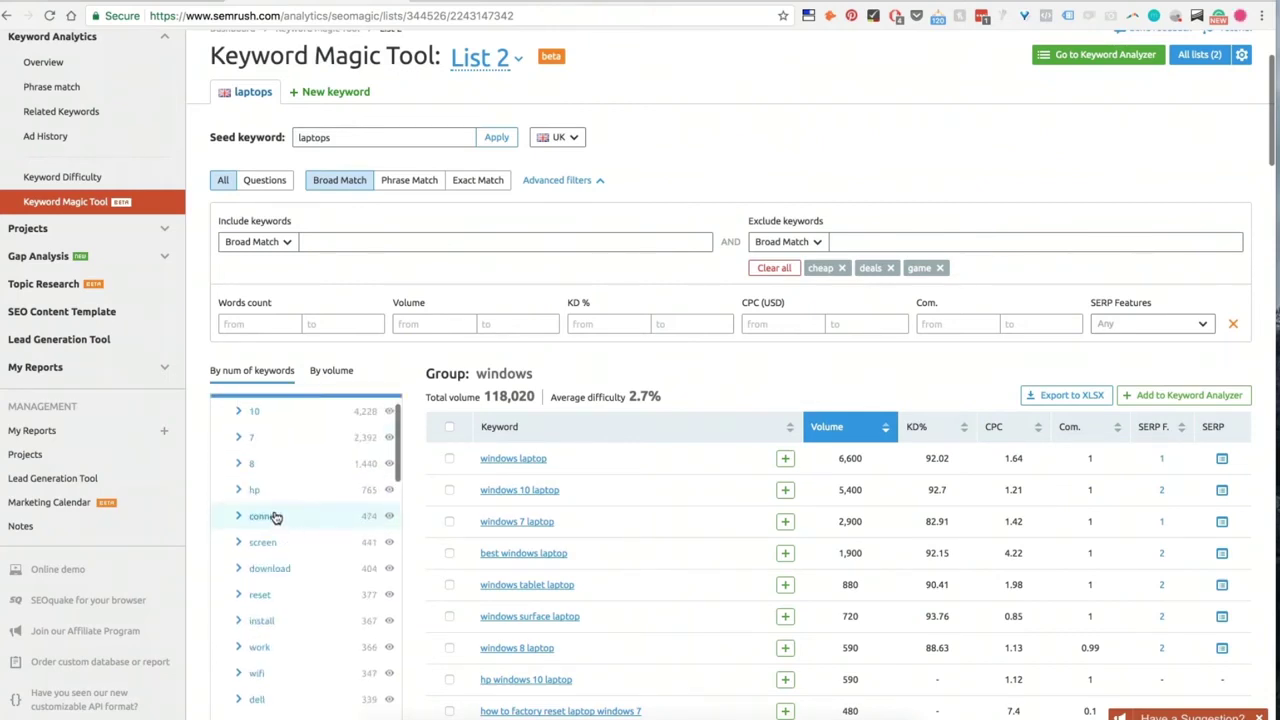
Step: From subgroup 7, send windows laptop, windows 10 laptop, windows 7 laptop and best windows laptop to Keyword Analyzer
left_click(240, 440)
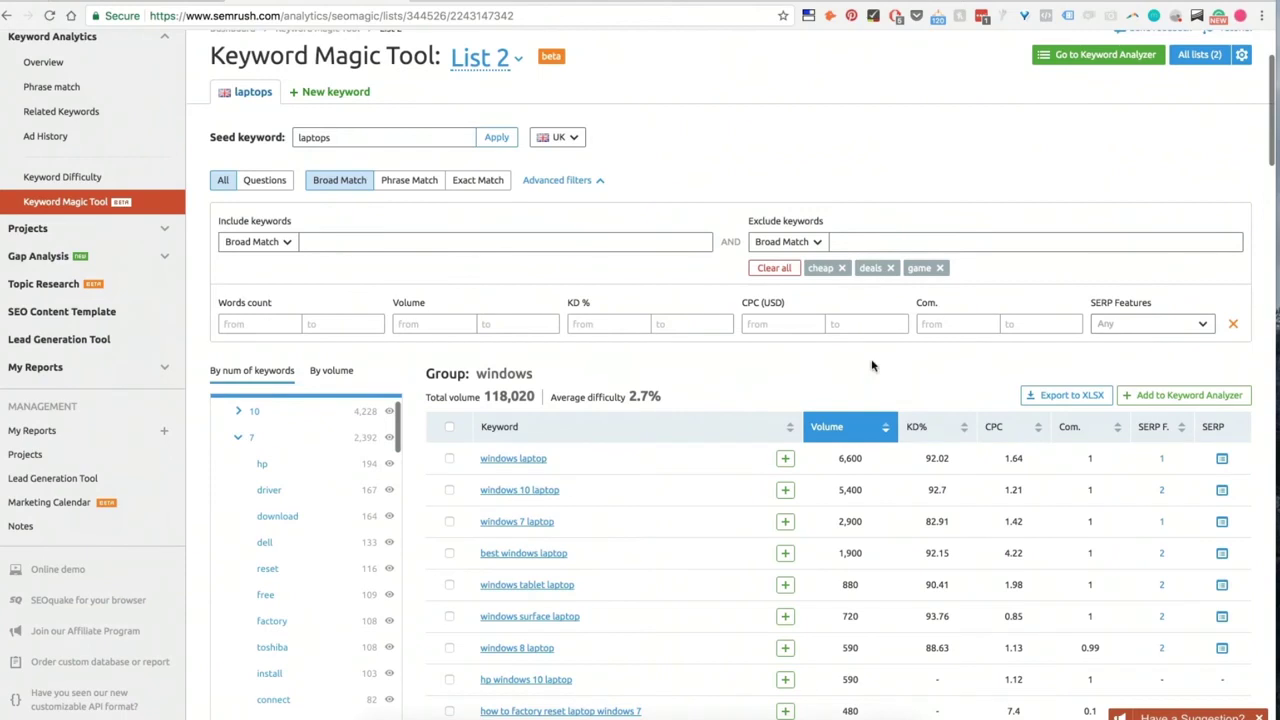
left_click(450, 460)
left_click(449, 490)
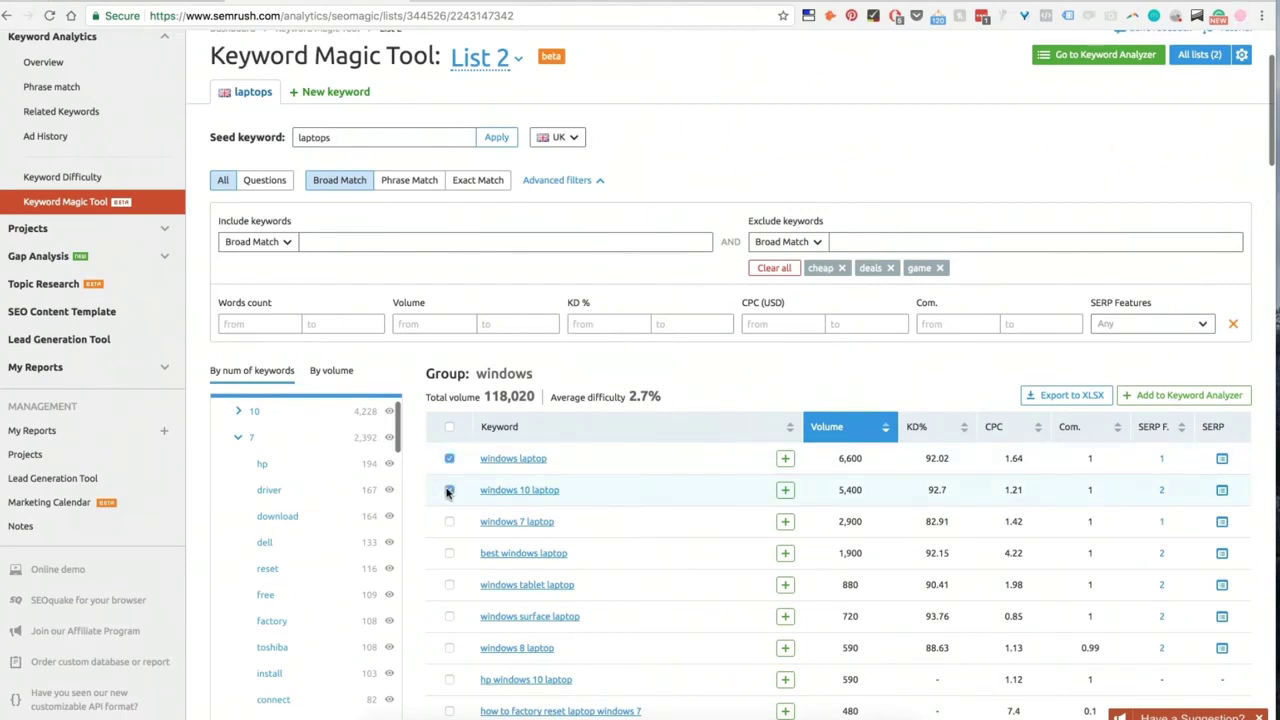
left_click(449, 522)
left_click(449, 555)
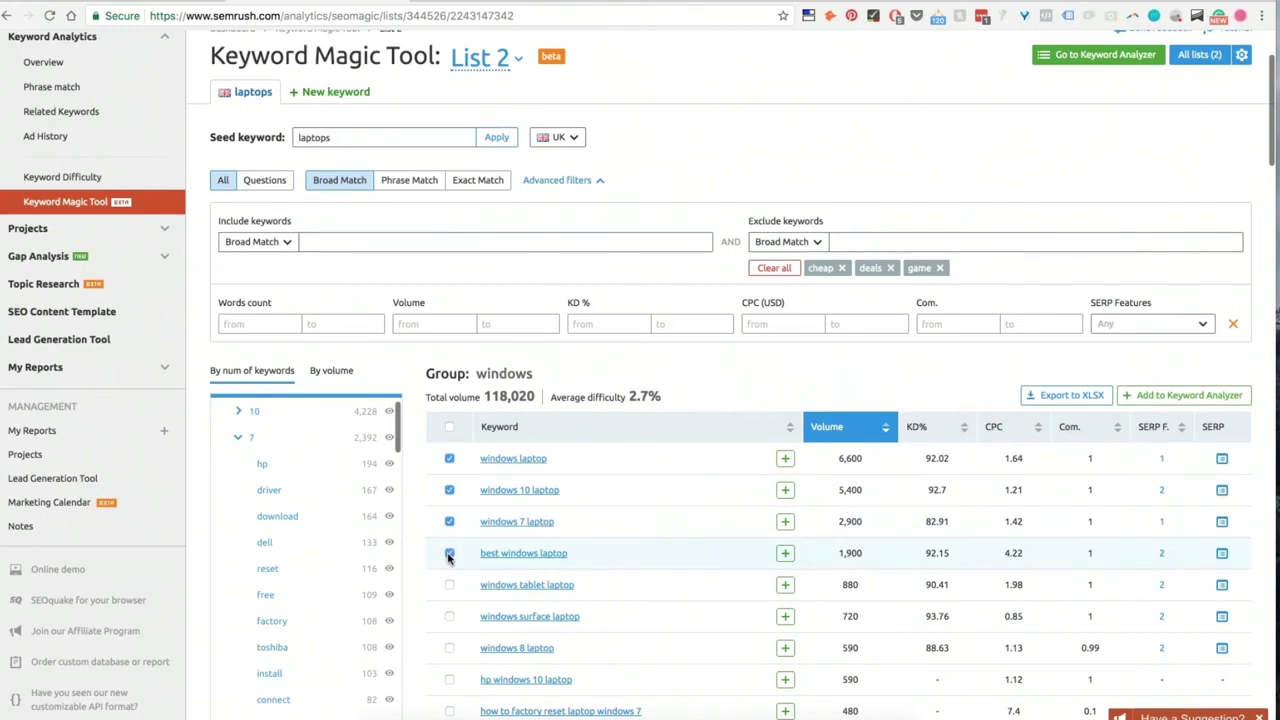
left_click(1193, 400)
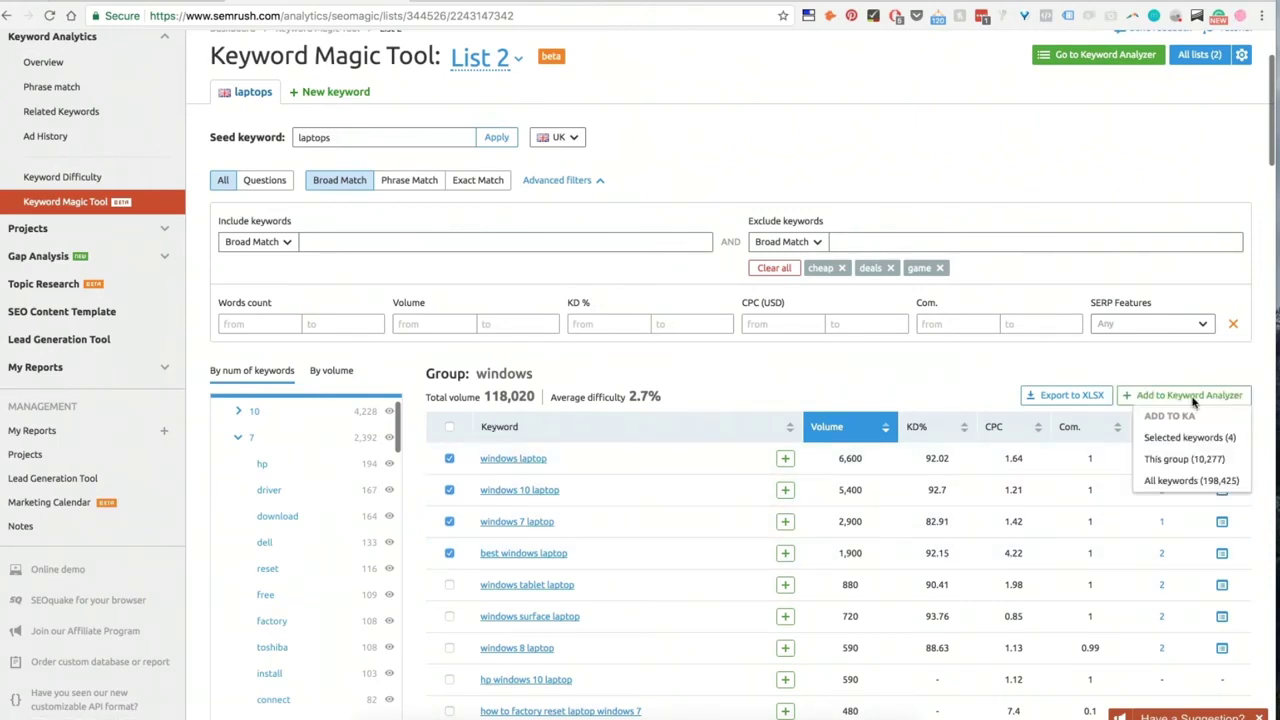
left_click(1192, 438)
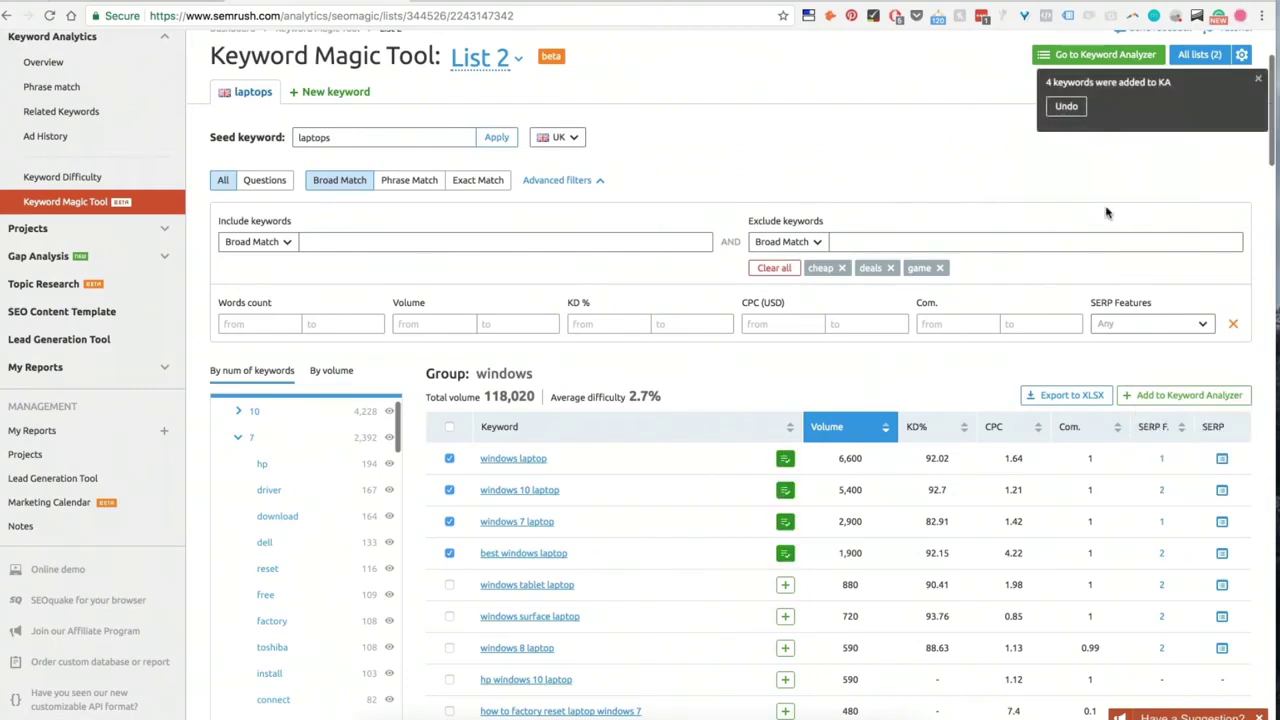
Step: Open Keyword Analyzer to review the four windows keywords, then scroll back up
left_click(1103, 58)
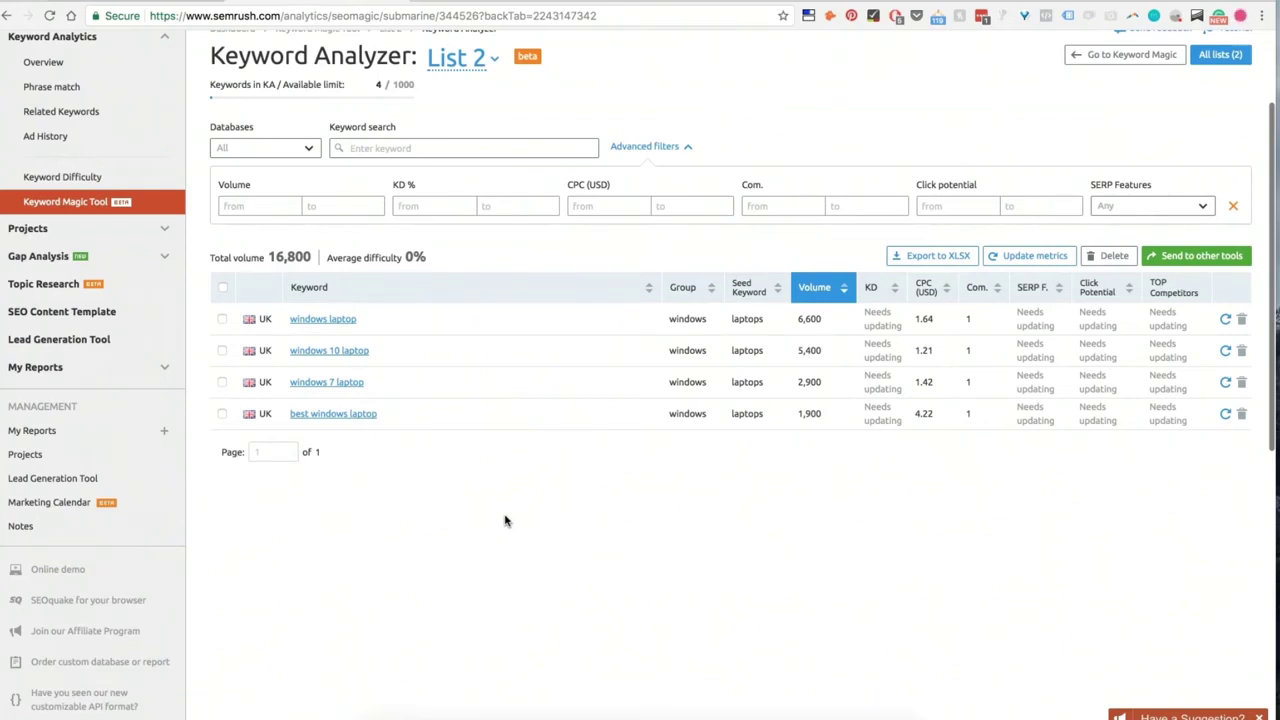
scroll(505, 520, "up", 2)
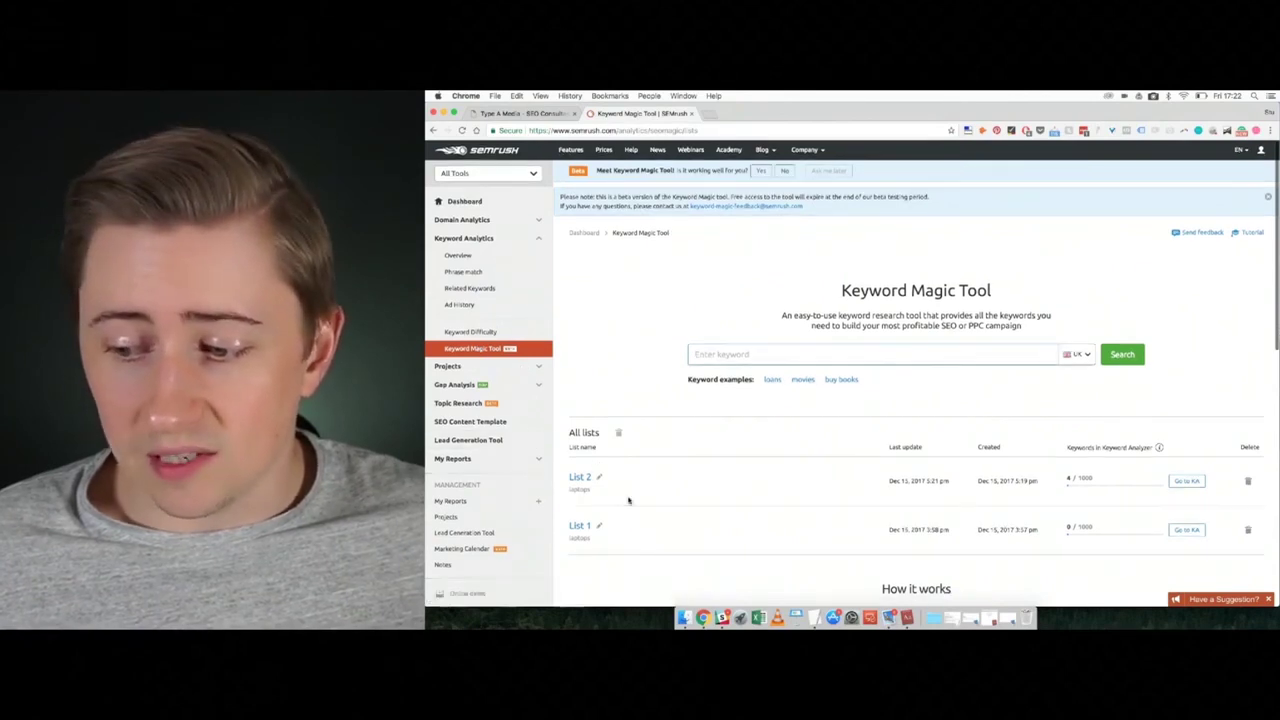
Step: Reopen List 2 to show 198,421 laptops keyword ideas with cheap, deals and game excluded
scroll(593, 464, "down", 1)
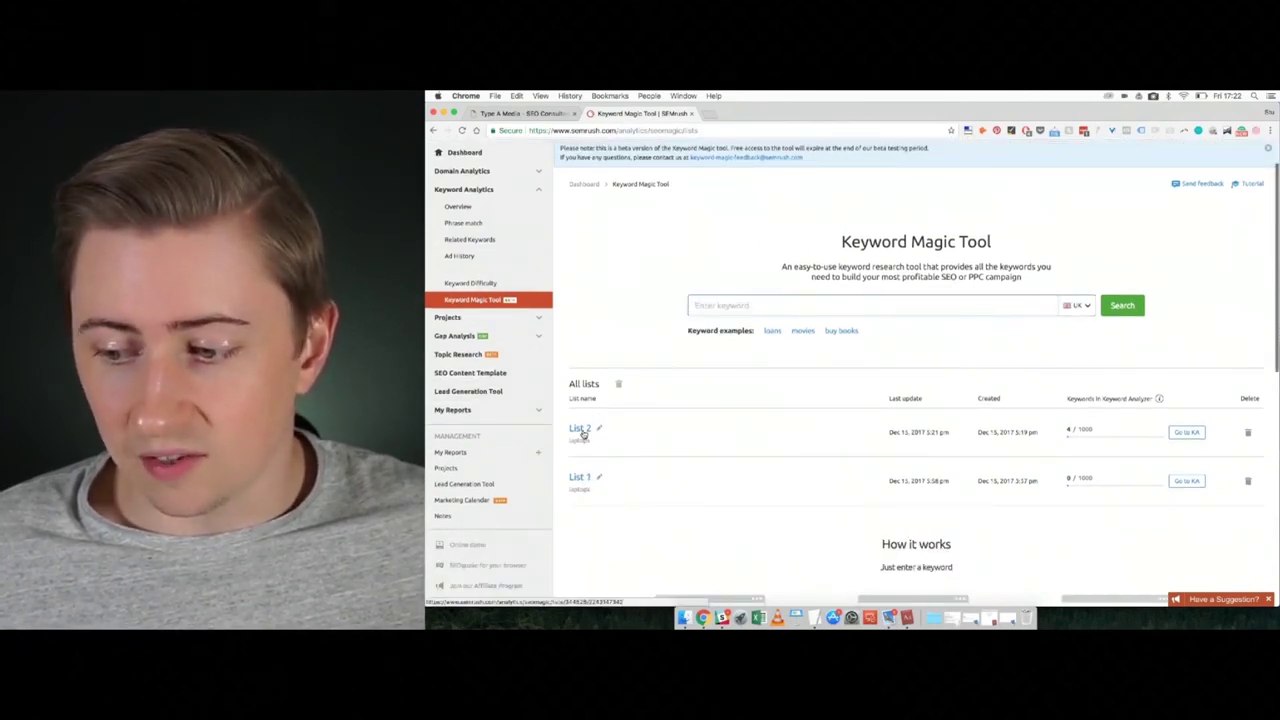
left_click(582, 429)
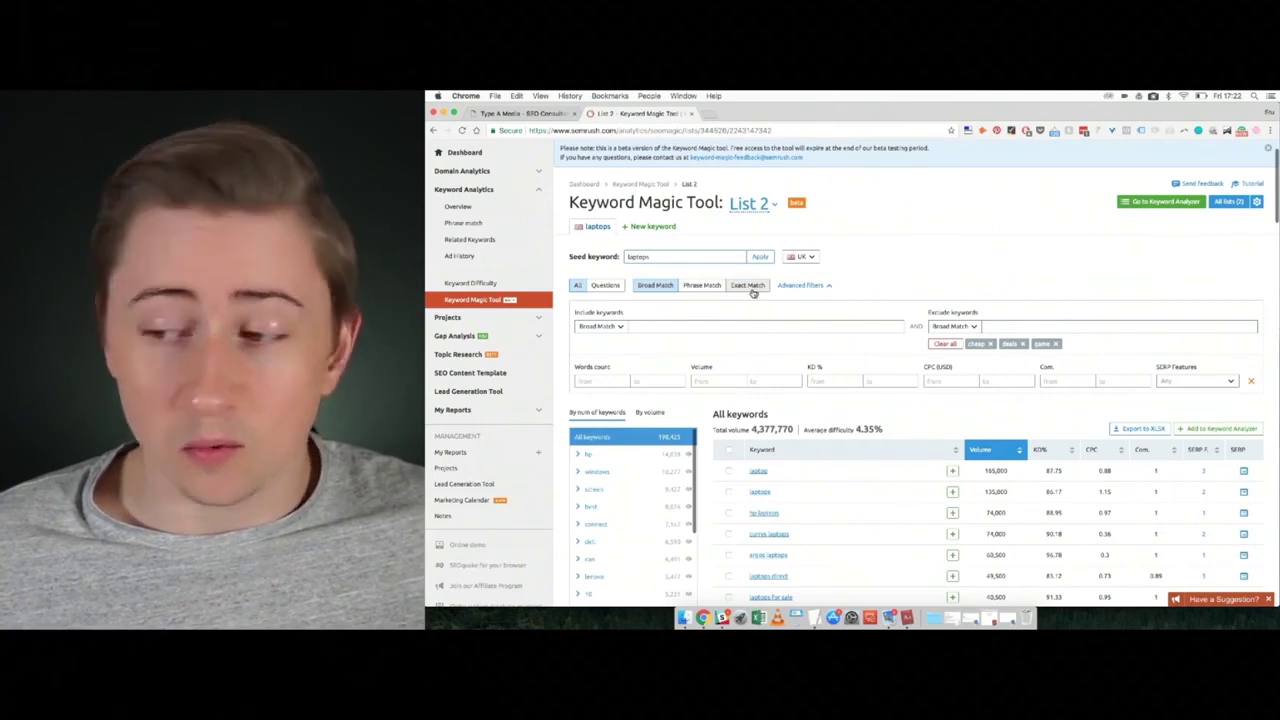
scroll(921, 275, "down", 1)
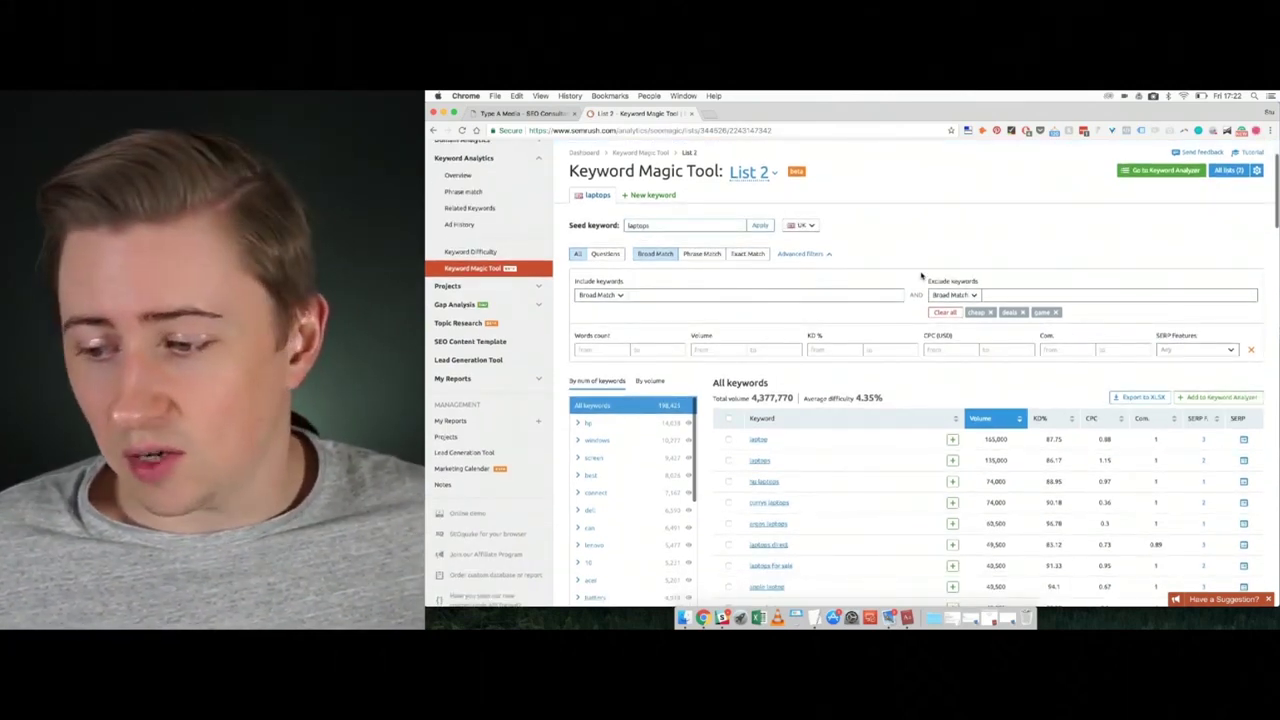
scroll(921, 275, "down", 3)
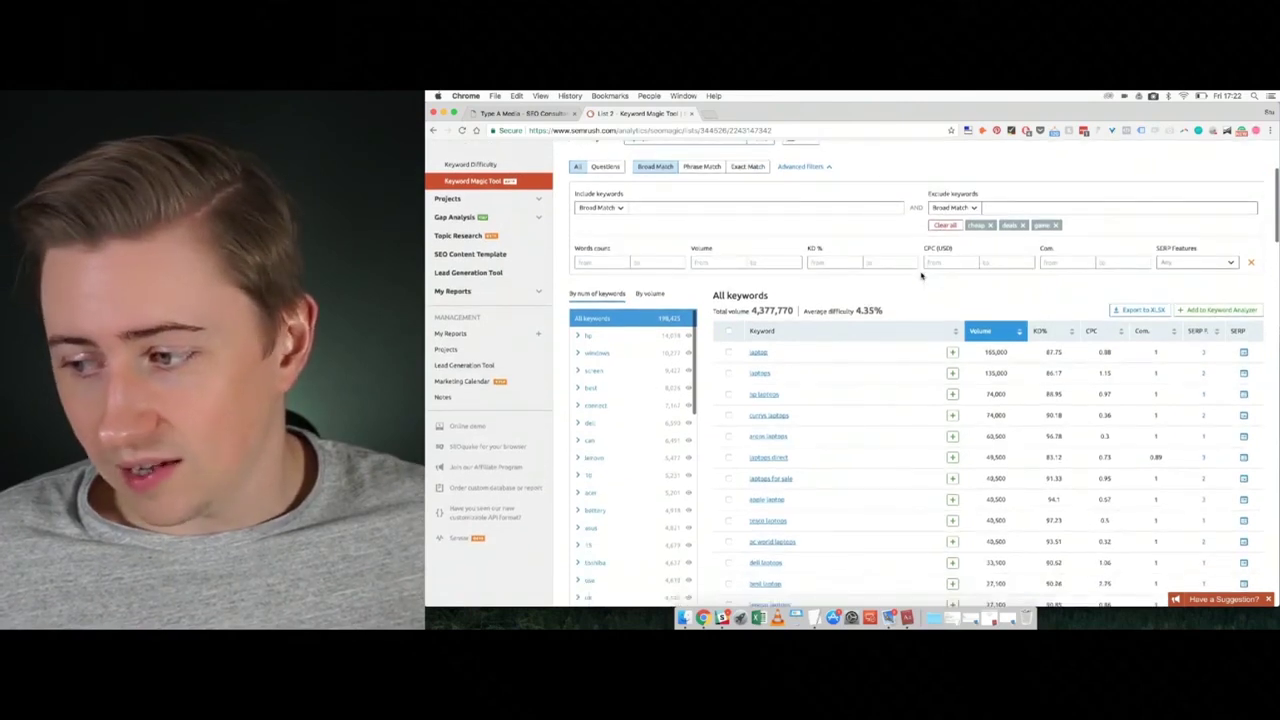